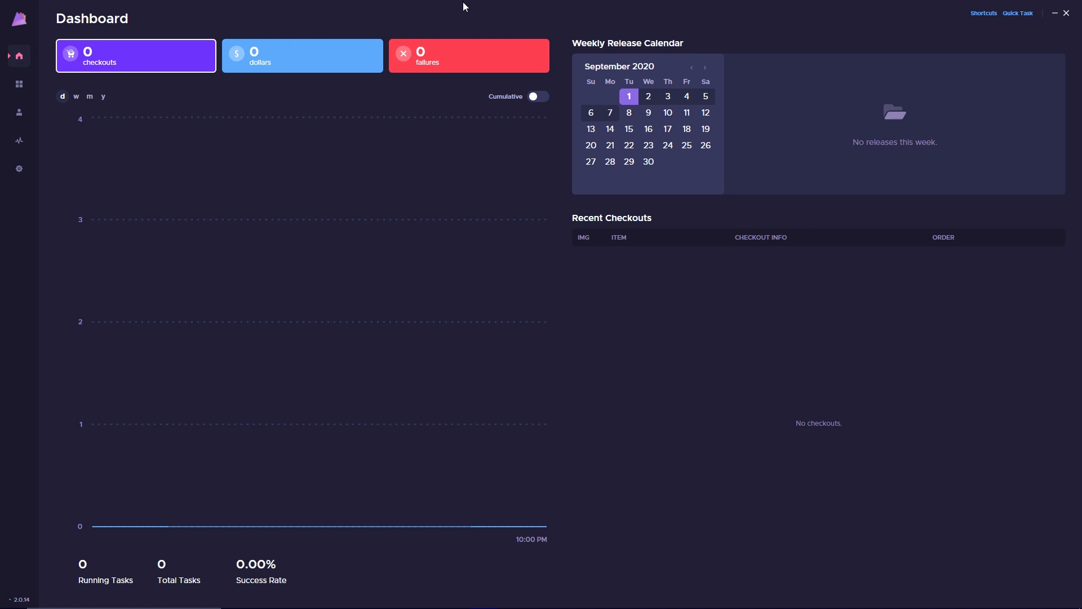
Step: View the checkouts chart by week, month and year, and switch its cumulative mode on and back off
click(76, 97)
click(90, 96)
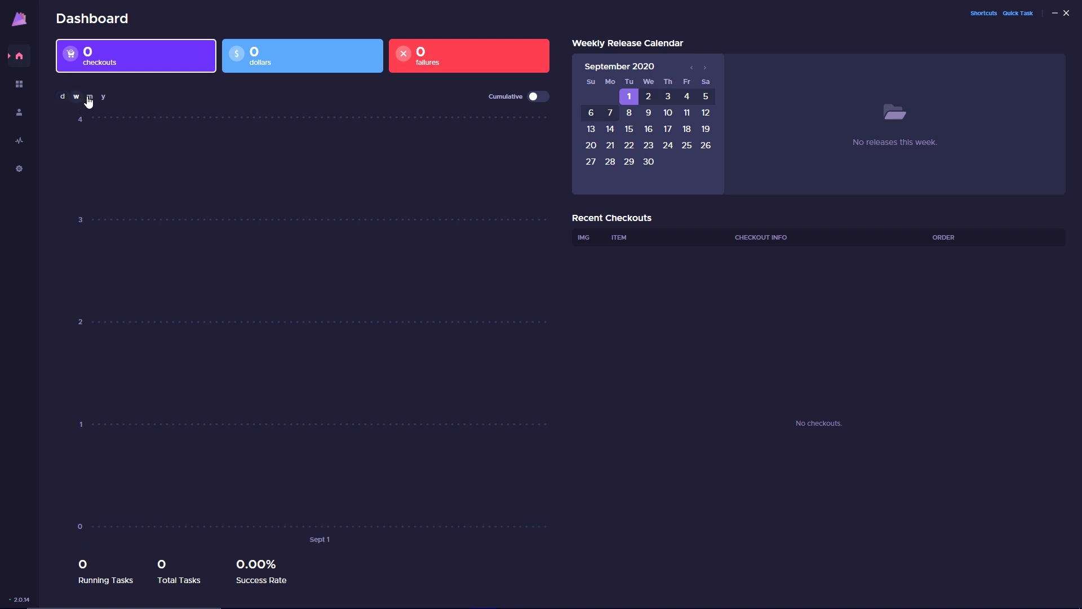
click(103, 97)
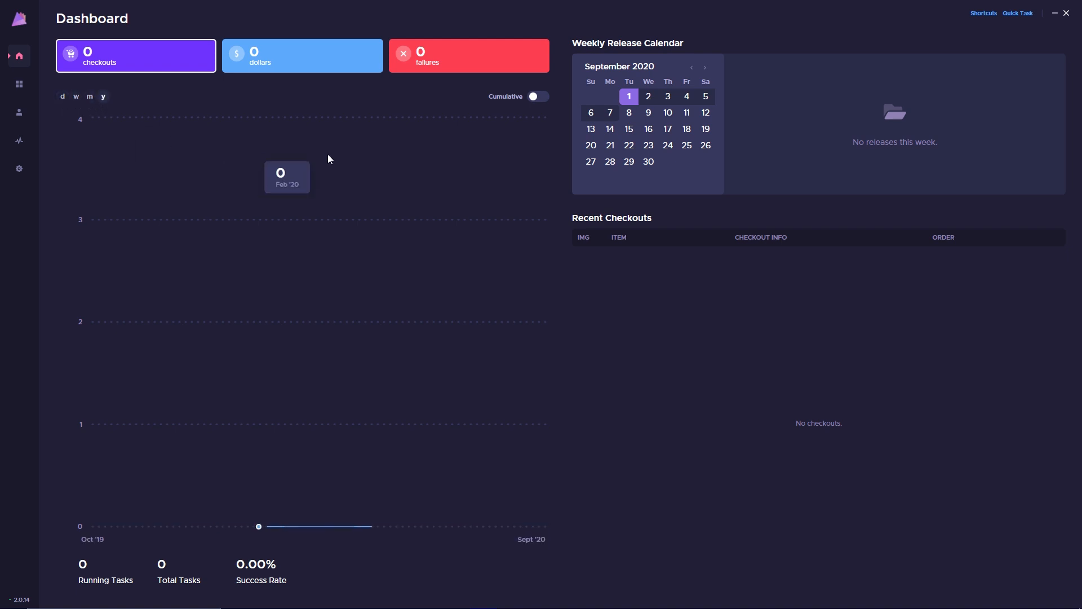
click(536, 101)
click(536, 102)
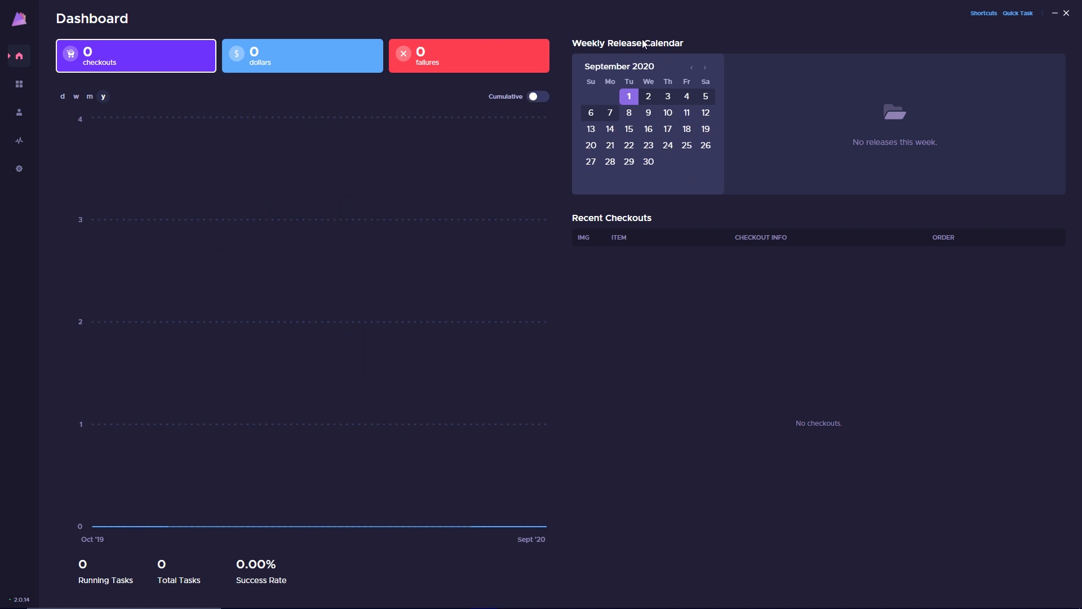
Step: Browse the Weekly Release Calendar day by day from September 2 to September 7, 2020
click(652, 100)
click(670, 101)
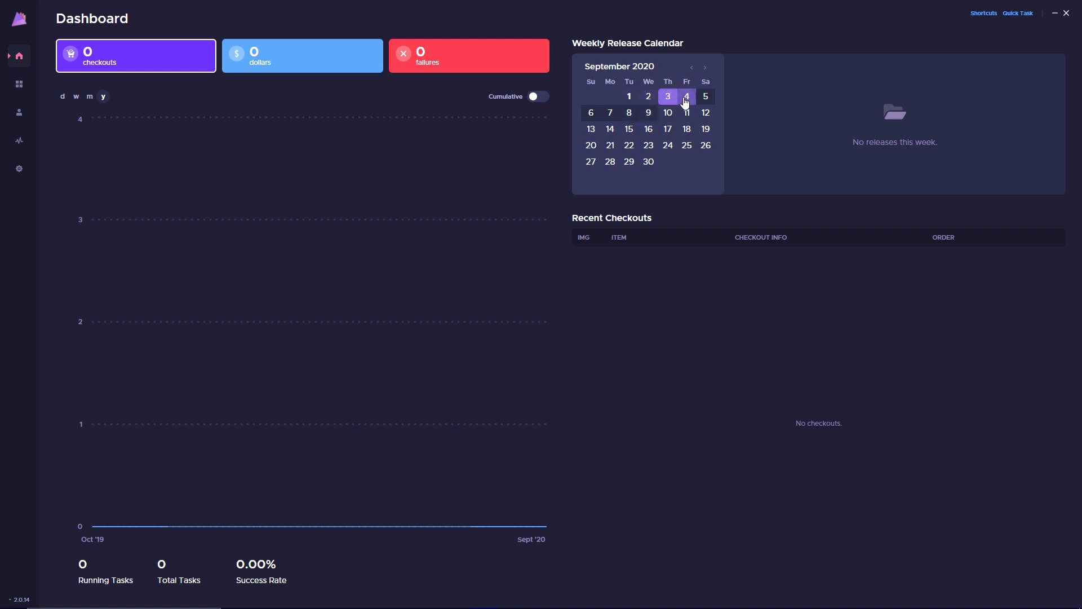
click(687, 101)
click(706, 97)
click(592, 112)
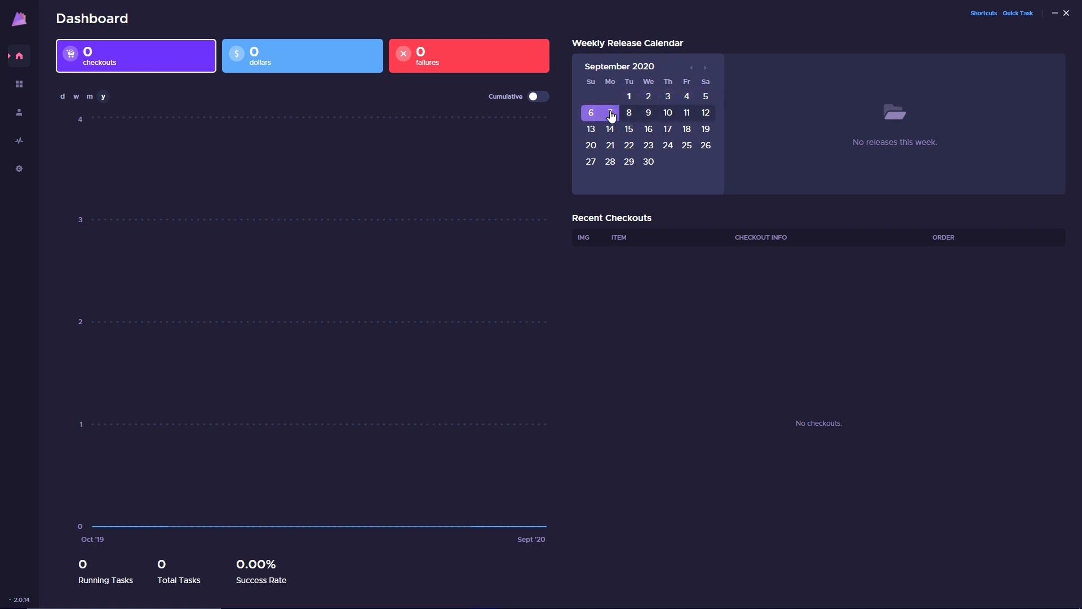
click(610, 113)
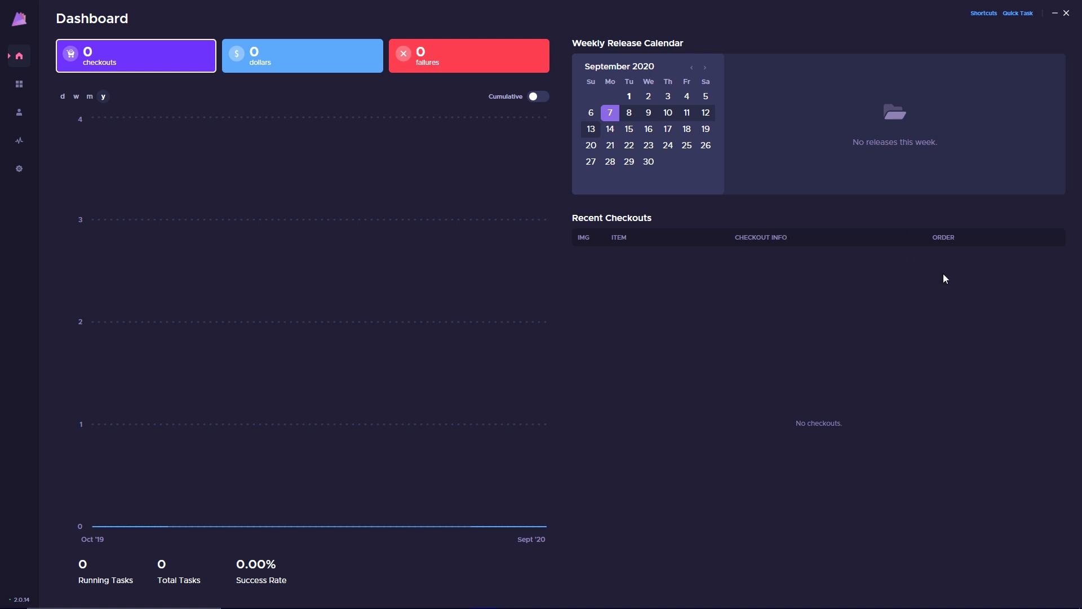
Step: View the list of keyboard shortcuts and close it
click(983, 14)
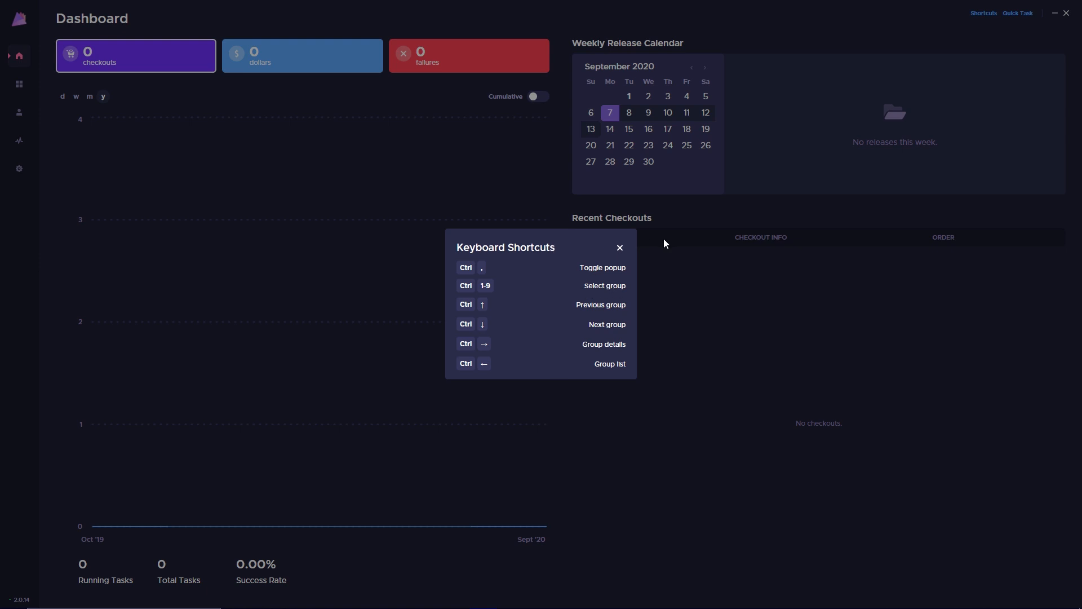
click(619, 247)
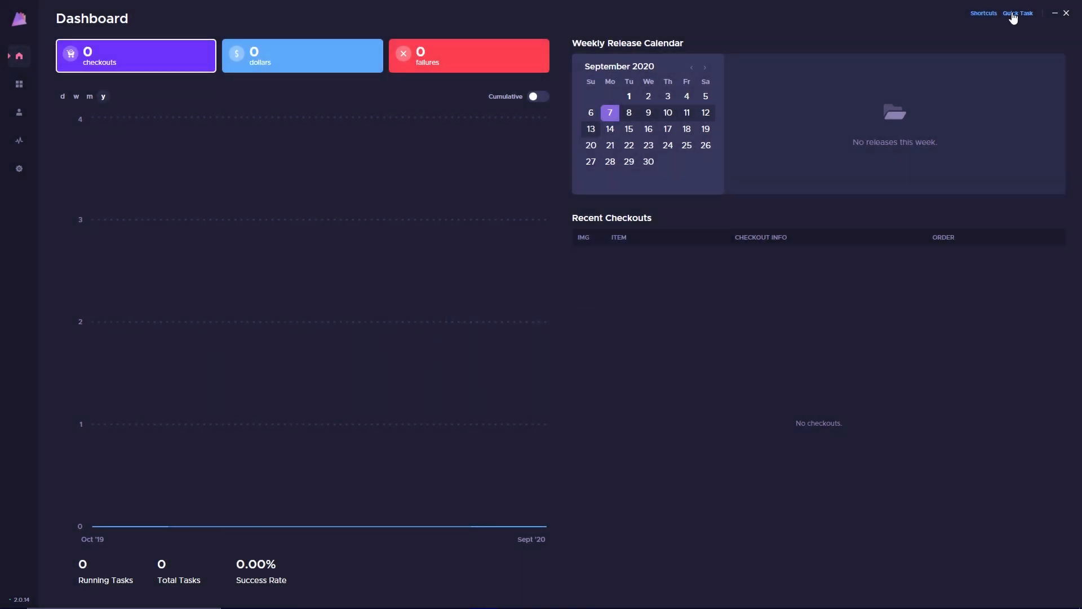
Step: Examine the Quick Task form's product URL, profile and profile group choices, and the Default, Group and Custom size options
click(1014, 15)
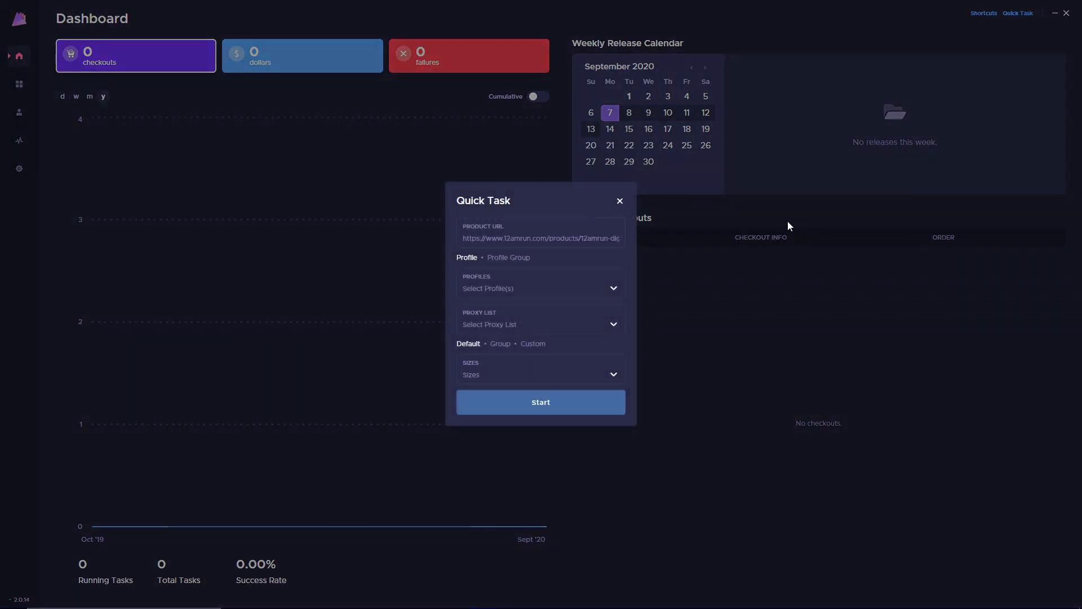
click(520, 238)
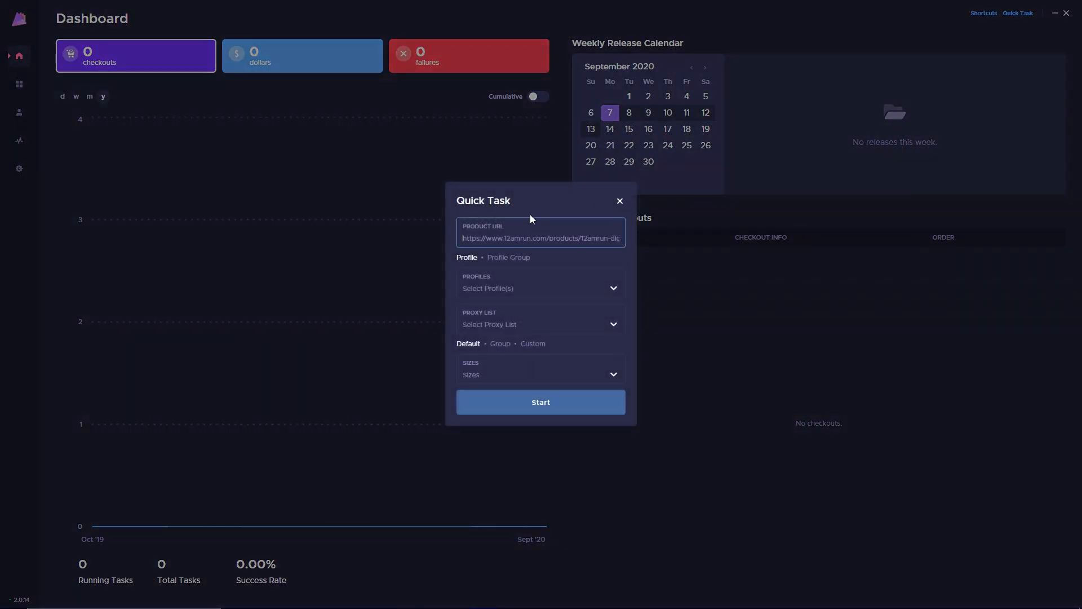
click(495, 282)
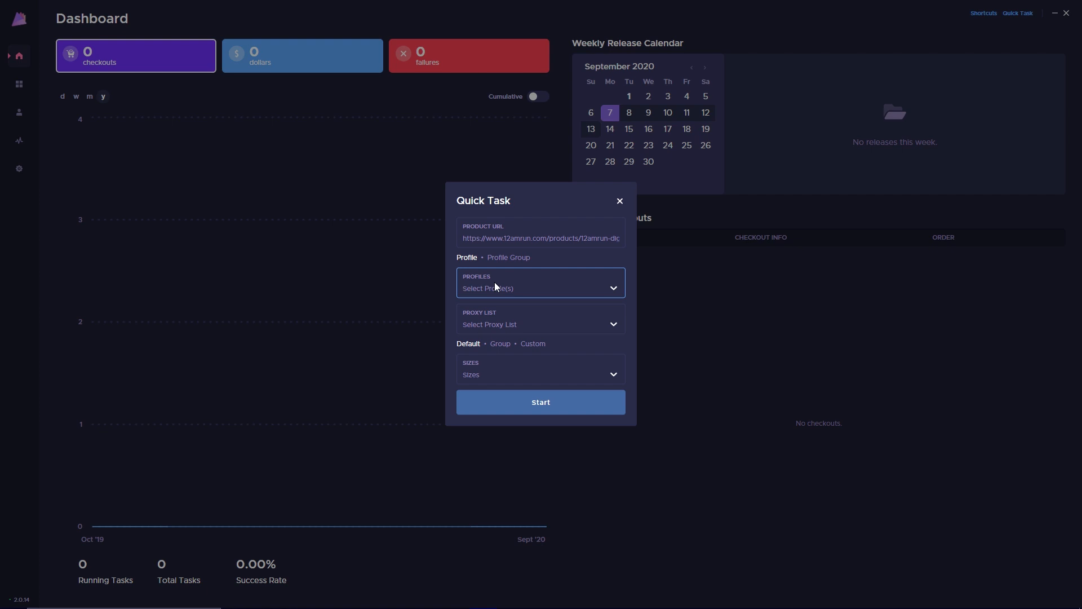
click(505, 258)
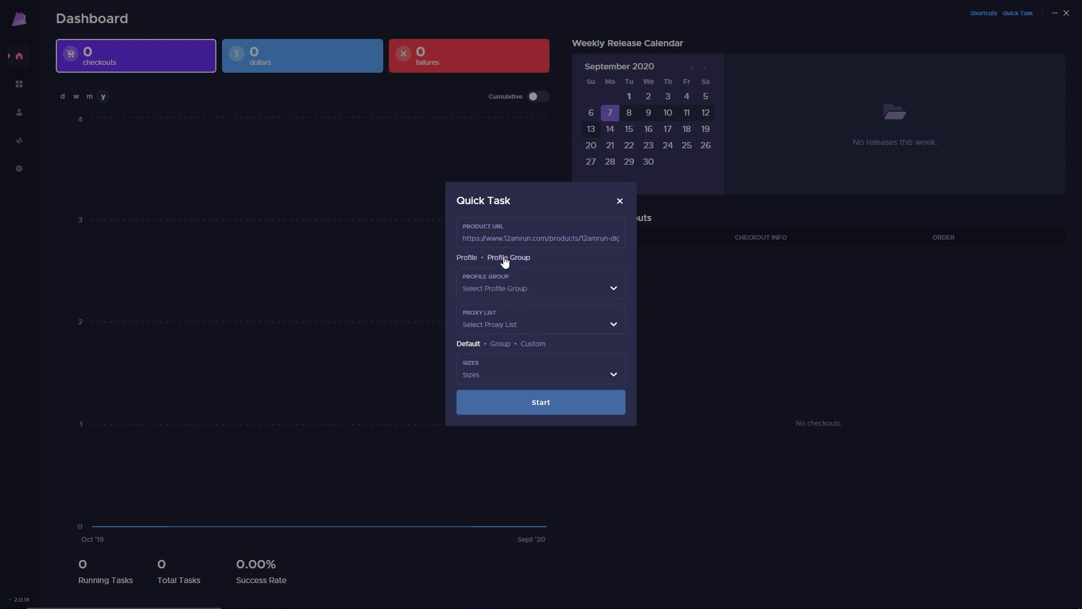
click(467, 258)
click(490, 375)
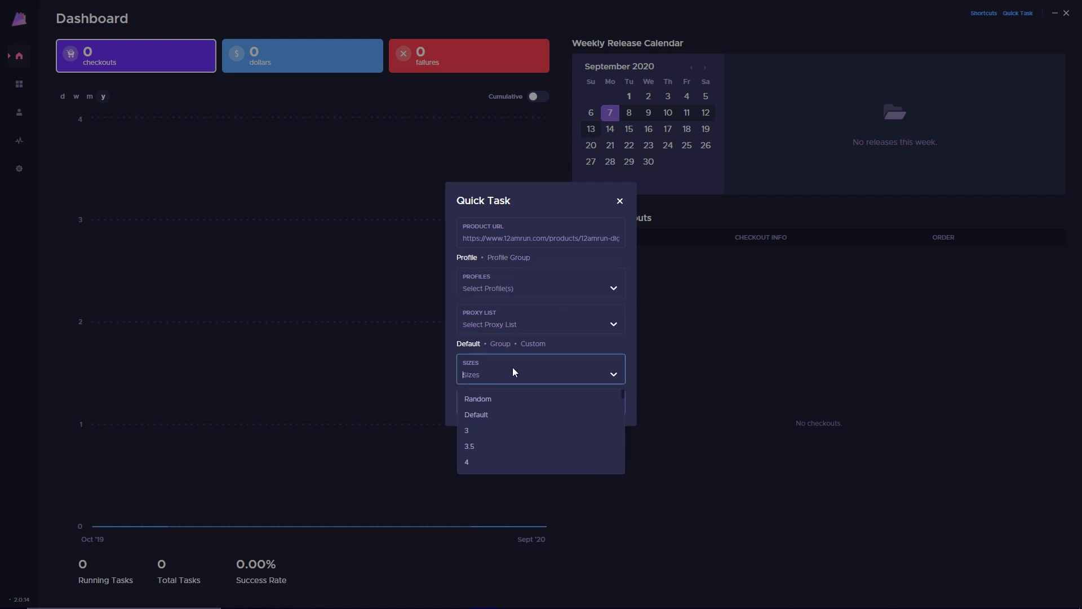
click(485, 377)
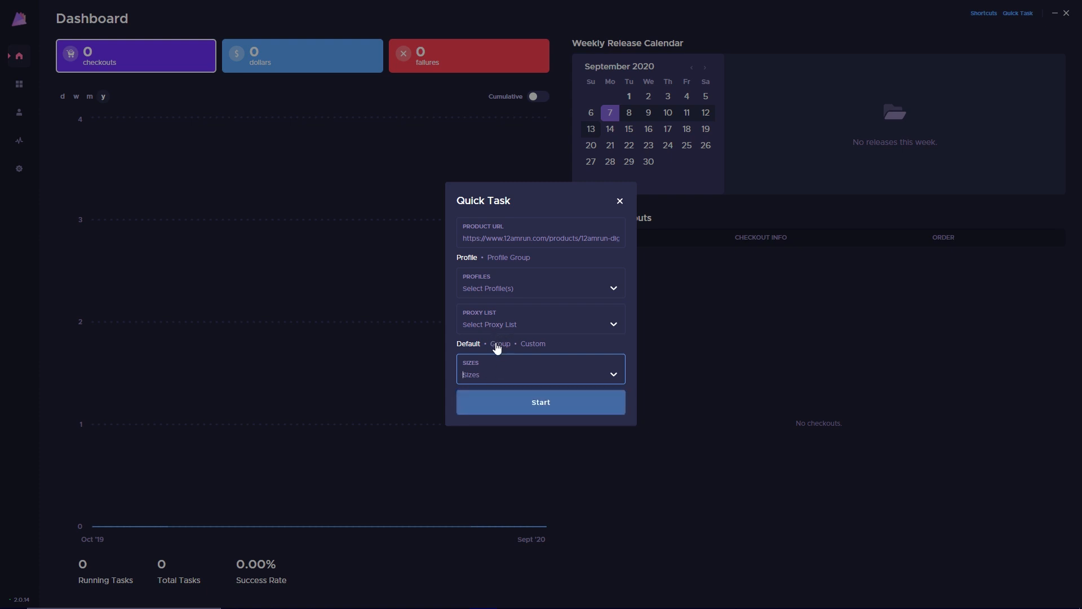
click(500, 345)
click(534, 344)
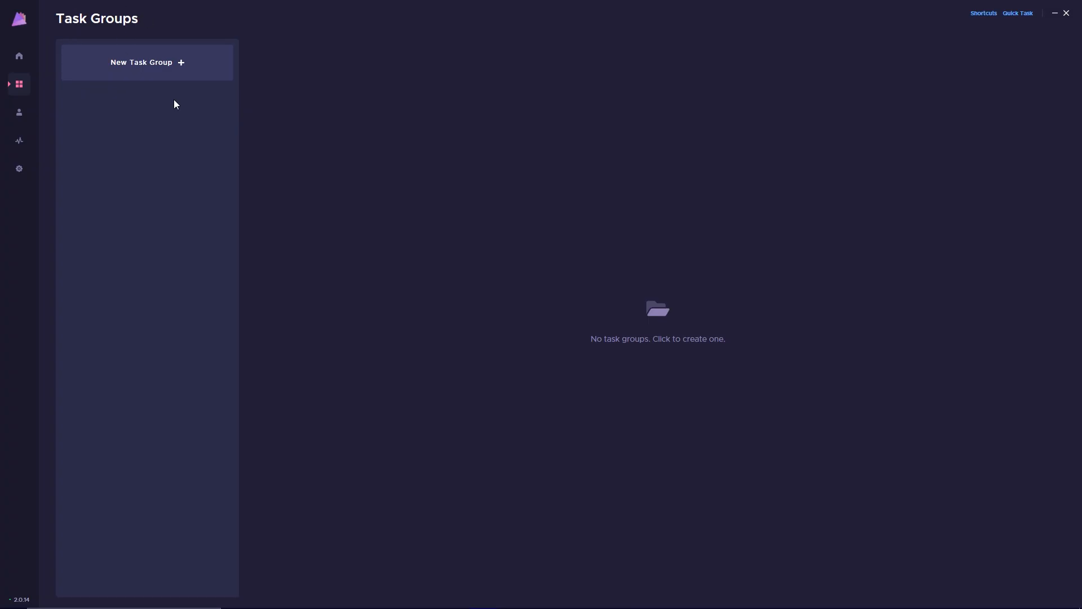
Step: Examine the Billing page's profile import, profile search and group selection options without importing a file
click(20, 113)
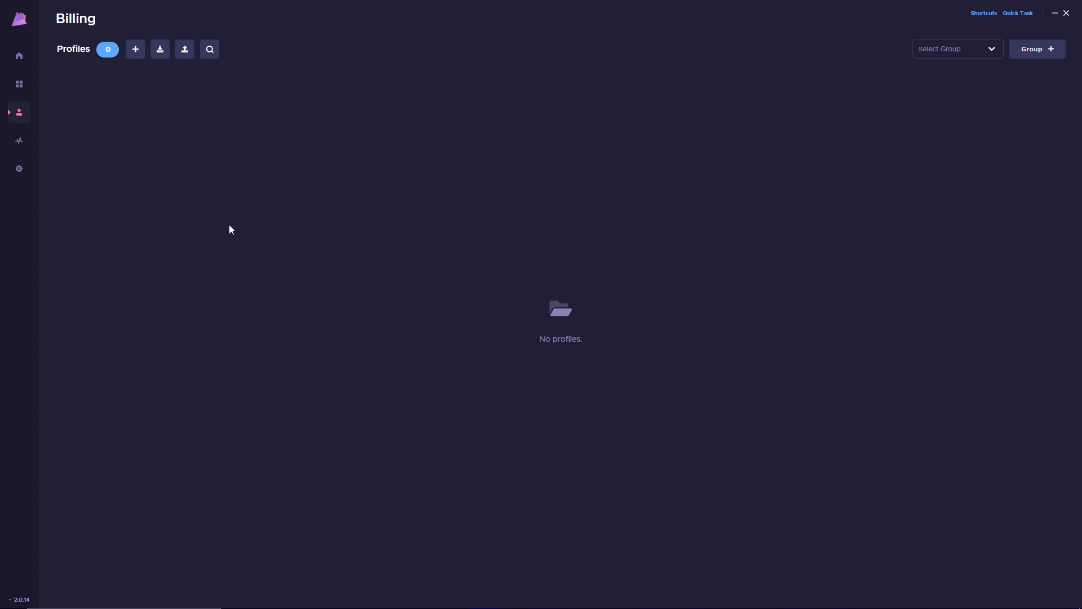
click(160, 53)
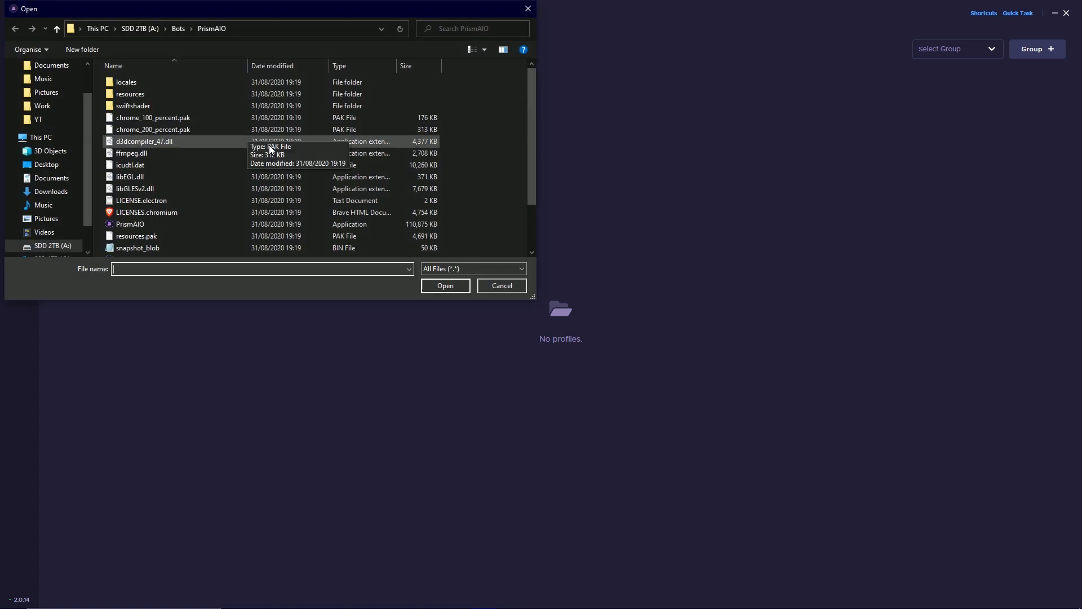
click(521, 8)
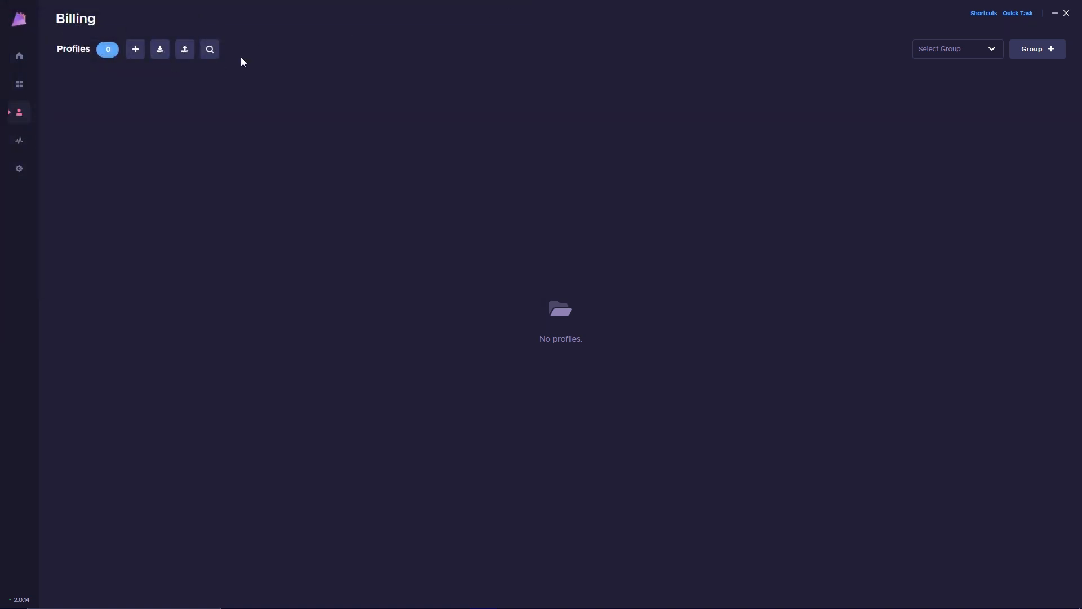
click(210, 49)
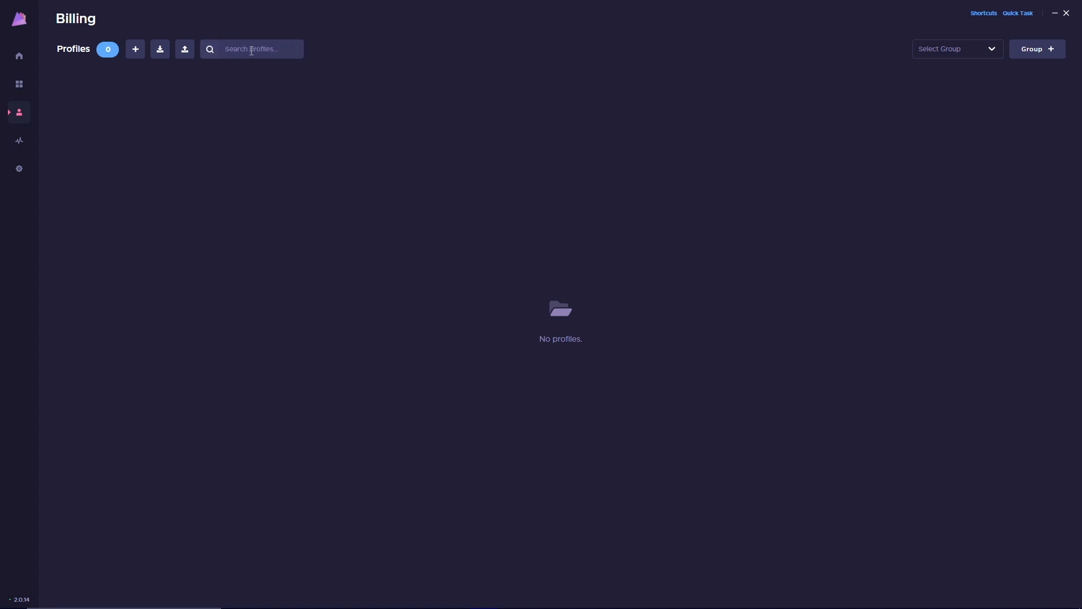
click(967, 48)
click(952, 52)
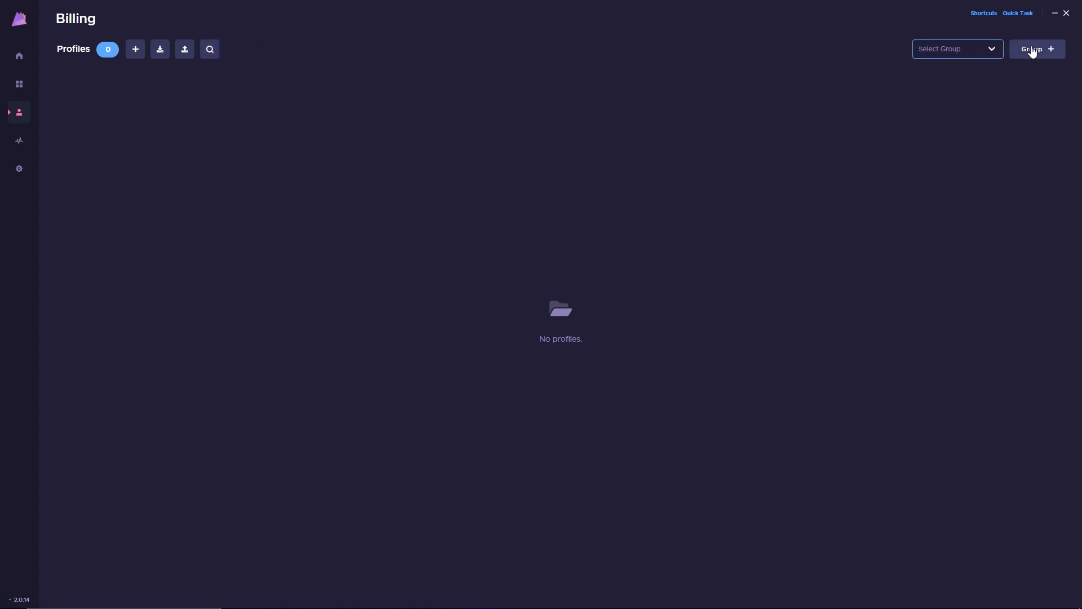
Step: Open the form for a new billing profile and look through its Shipping and Billing sections
click(136, 50)
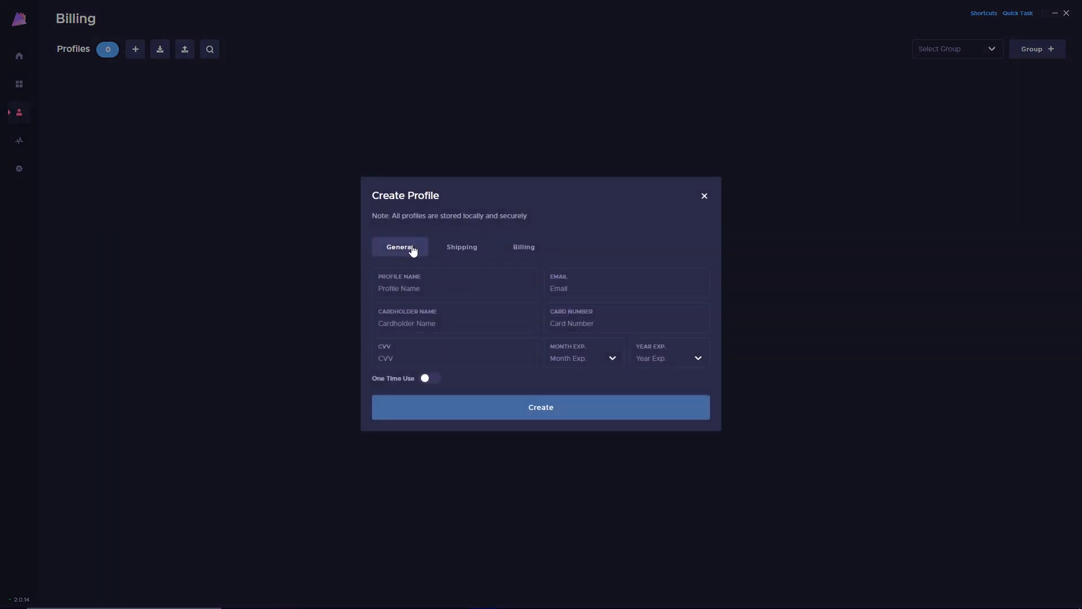
click(461, 247)
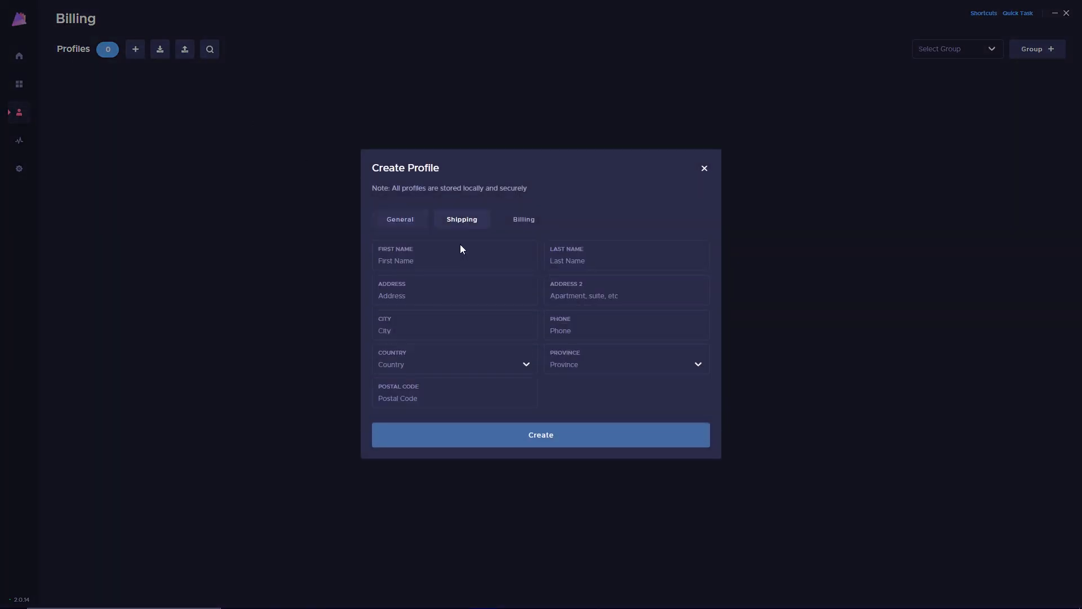
click(525, 220)
click(471, 213)
click(515, 217)
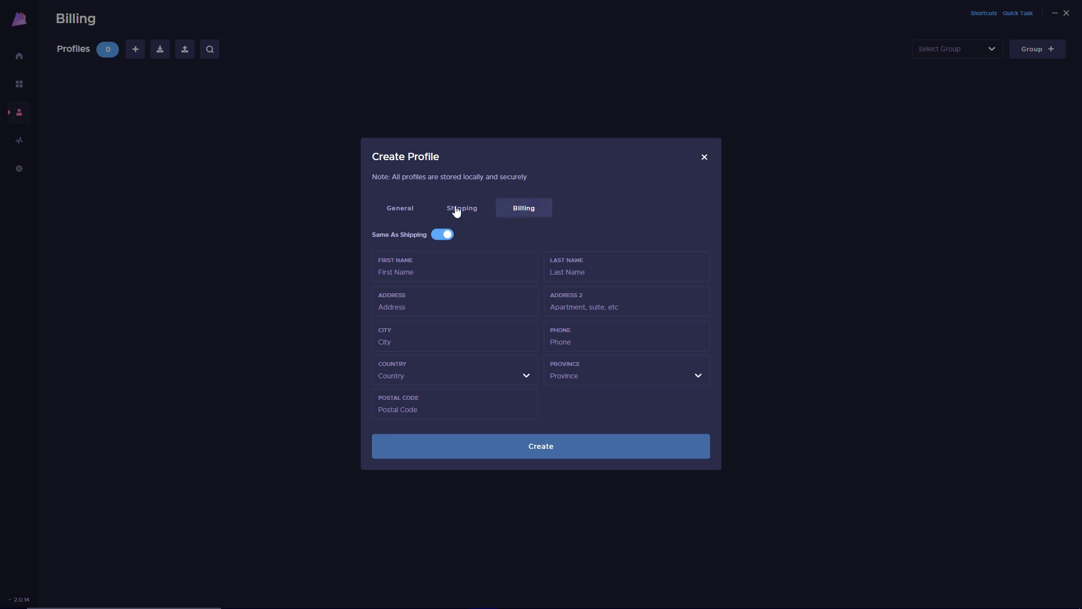
click(456, 210)
click(514, 225)
Step: Name the new profile Video Test and fill in its email, cardholder name, card number, CVV and expiry date
click(401, 208)
click(422, 286)
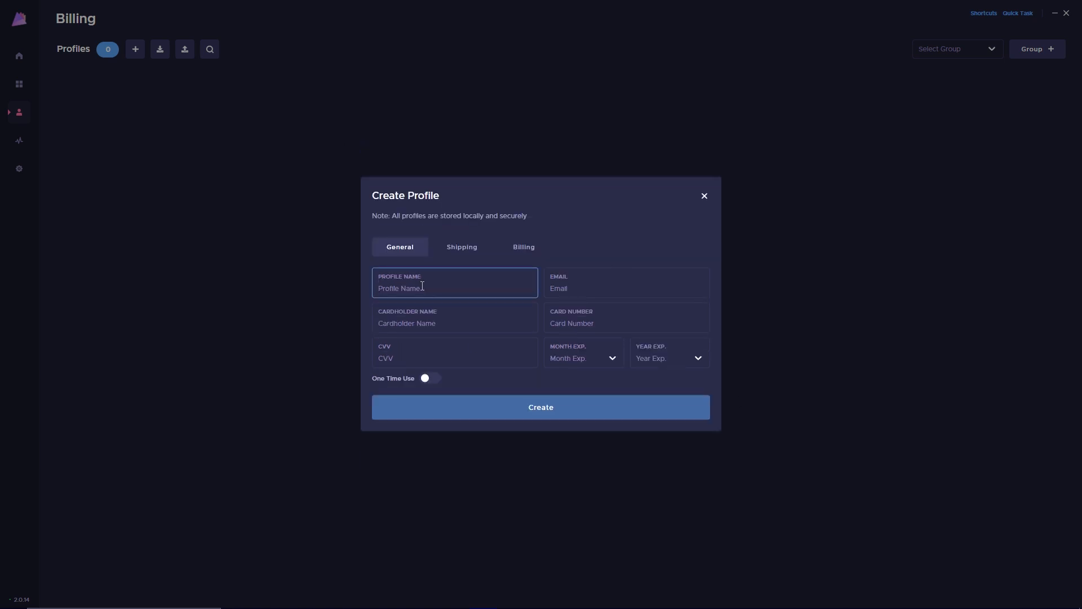
text(Video Test)
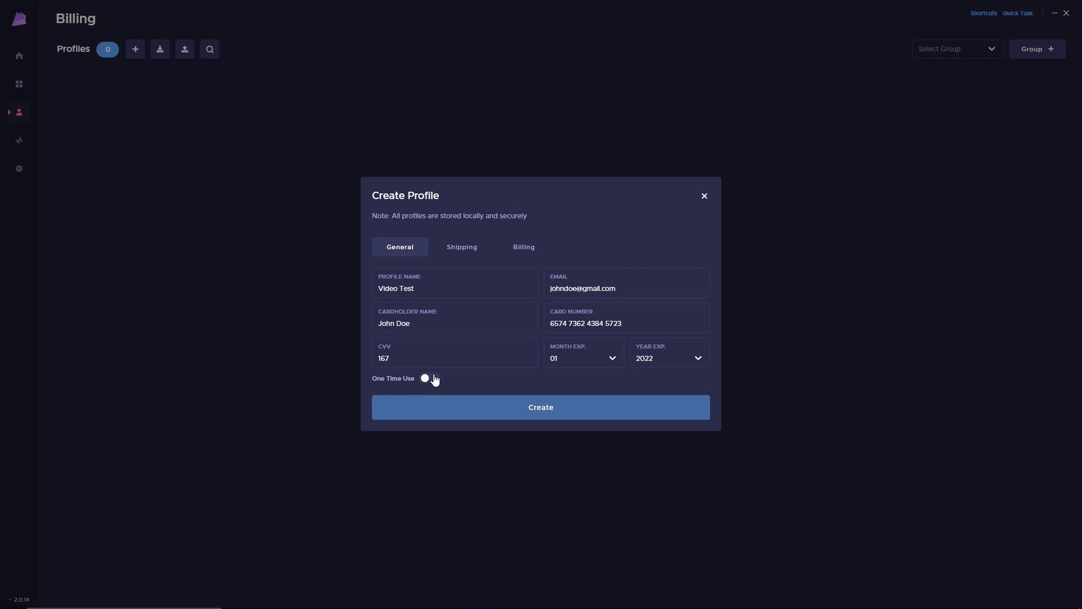
Step: Fill in the profile's shipping details, create the profile with billing same as shipping, and close the form
click(457, 252)
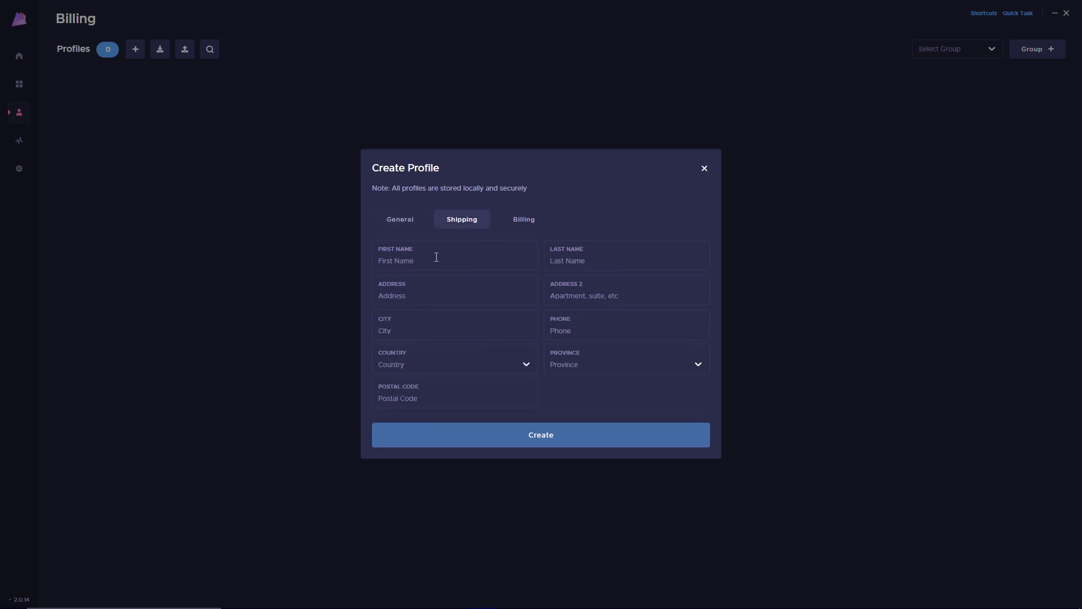
click(534, 437)
click(536, 448)
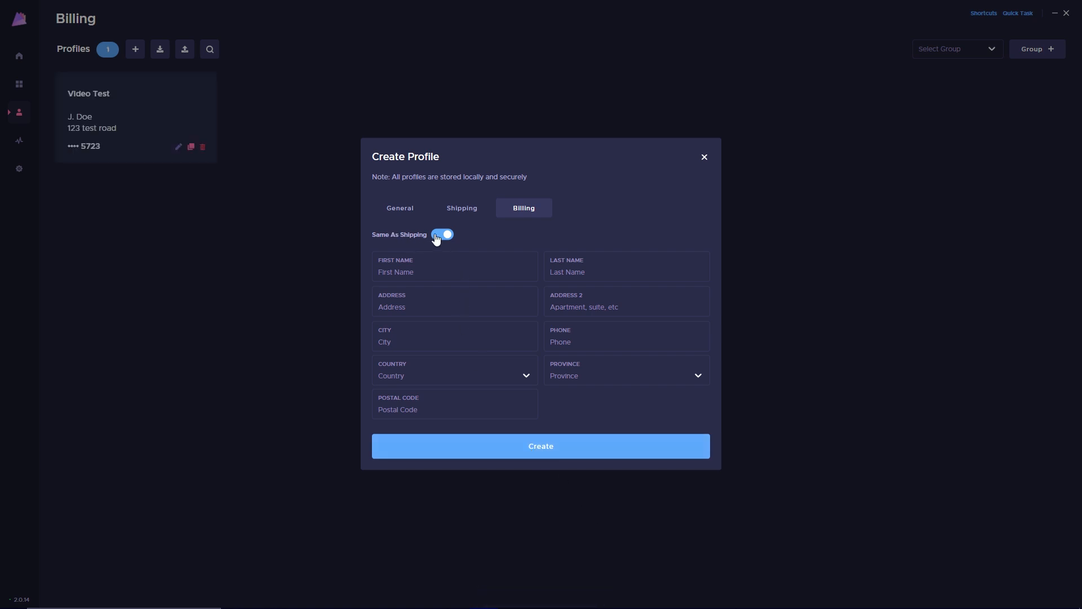
click(704, 157)
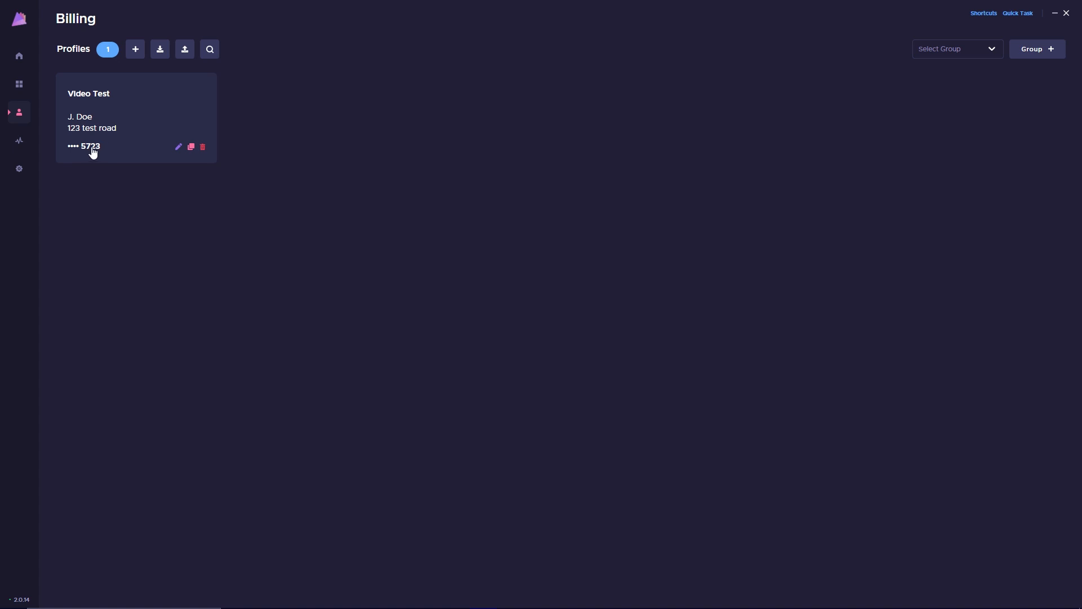
Step: View the Video Test profile's update form and close it without changes
click(178, 147)
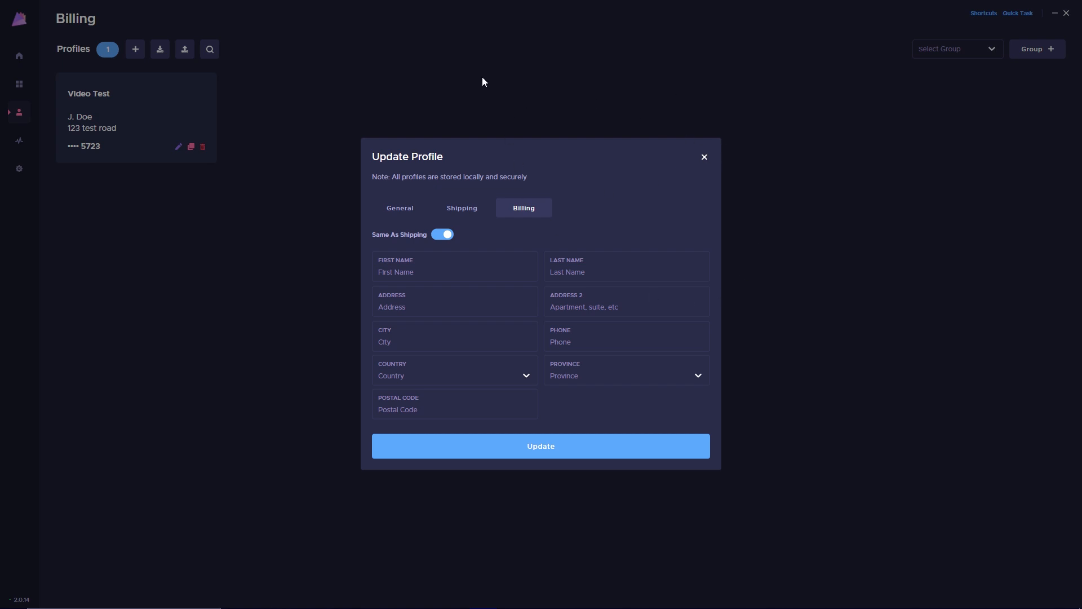
click(705, 159)
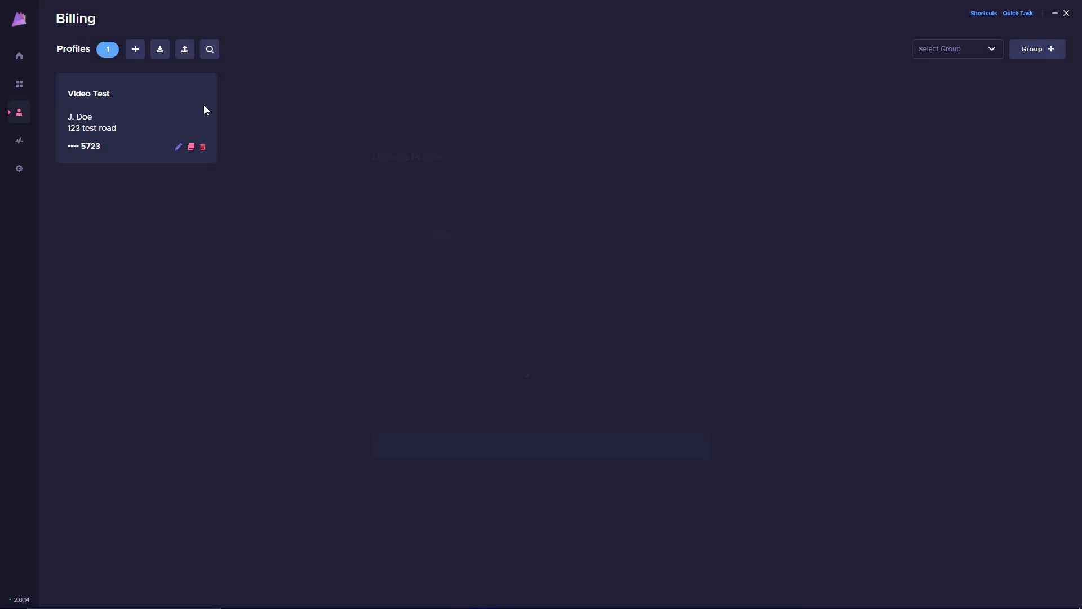
Step: Duplicate the Video Test profile and delete the copy
click(191, 148)
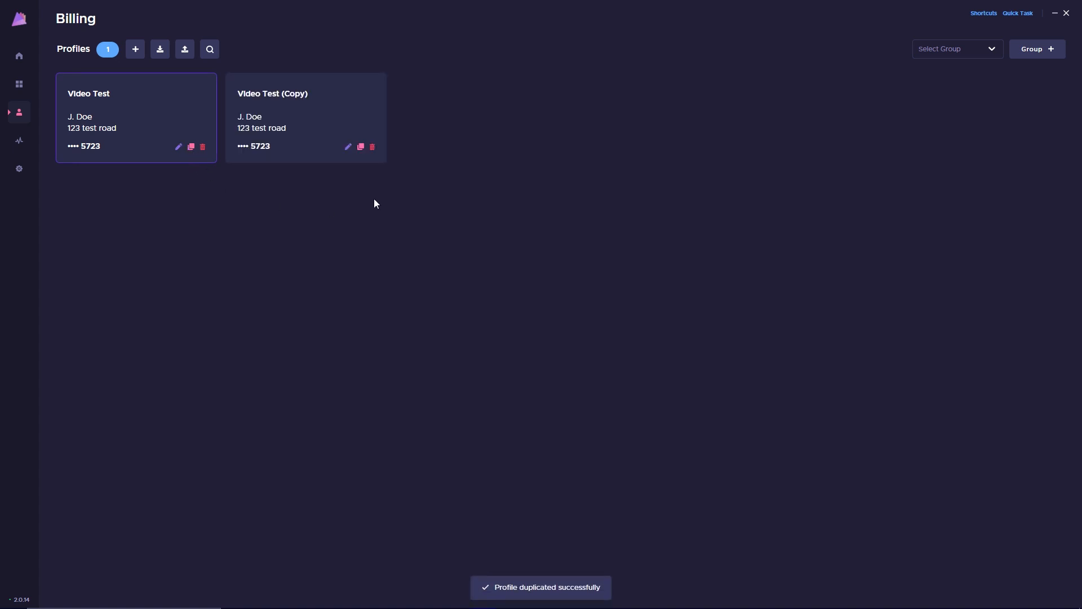
click(372, 148)
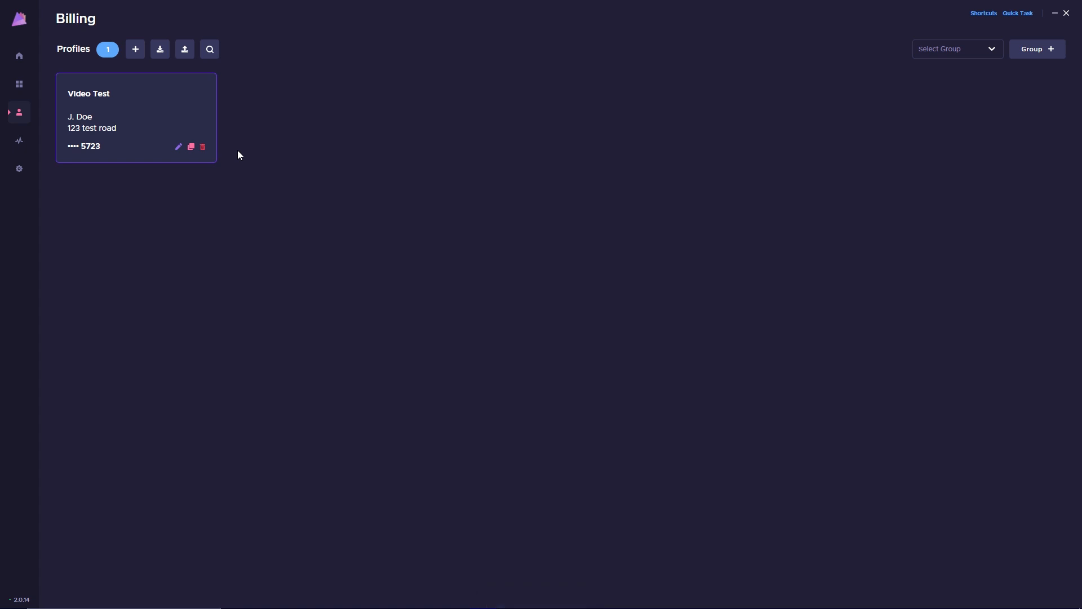
Step: View the form for creating a profile group and close it without entering a name
click(1030, 49)
click(493, 300)
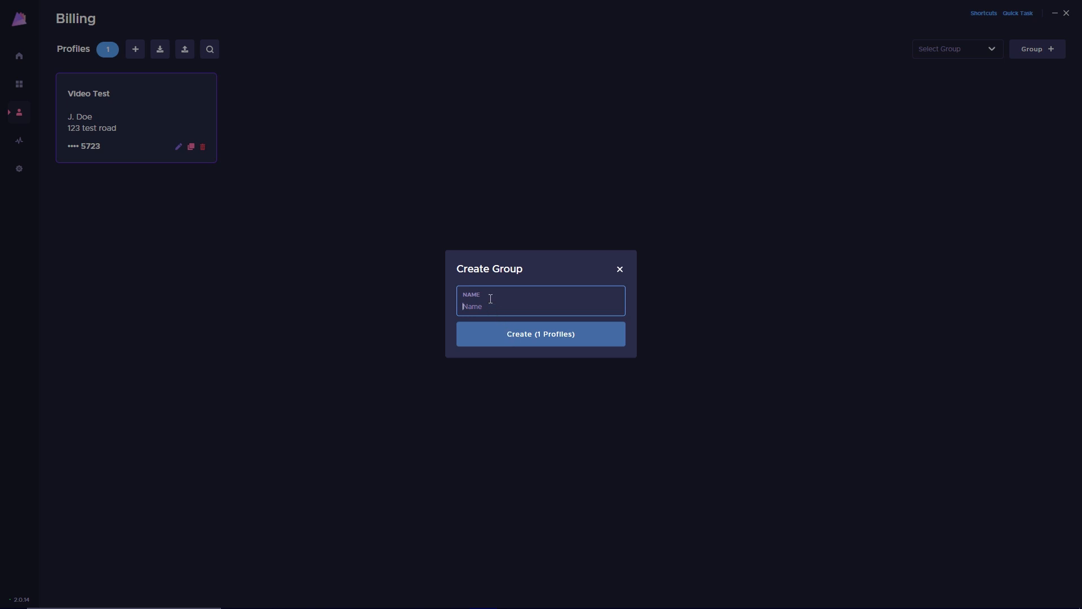
click(620, 269)
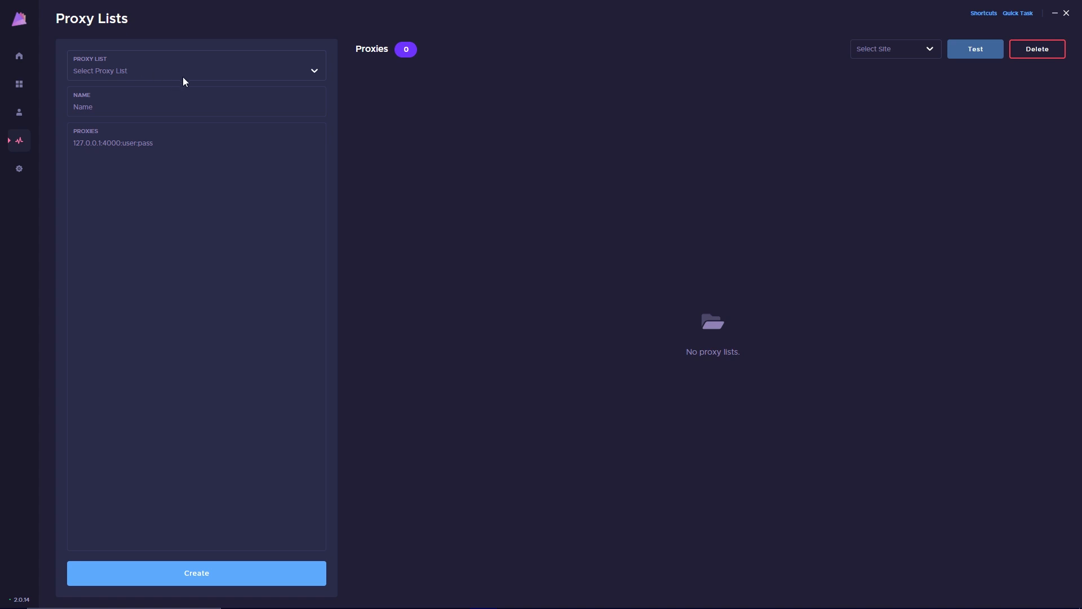
Step: Create a proxy list named Video Test Proxies, pasting in the proxies with their login credentials
click(141, 70)
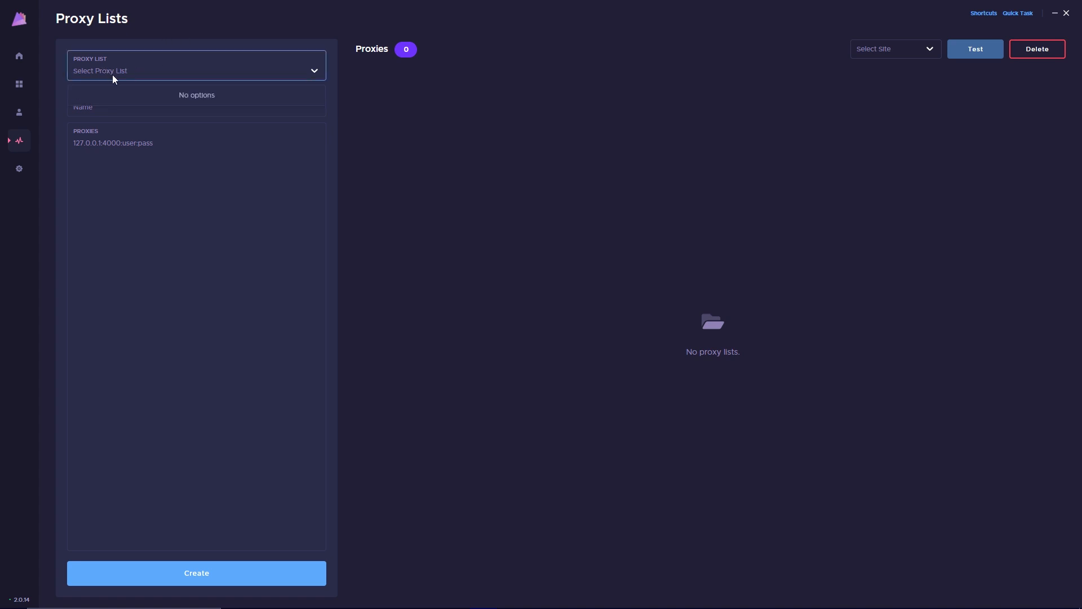
click(160, 74)
click(231, 107)
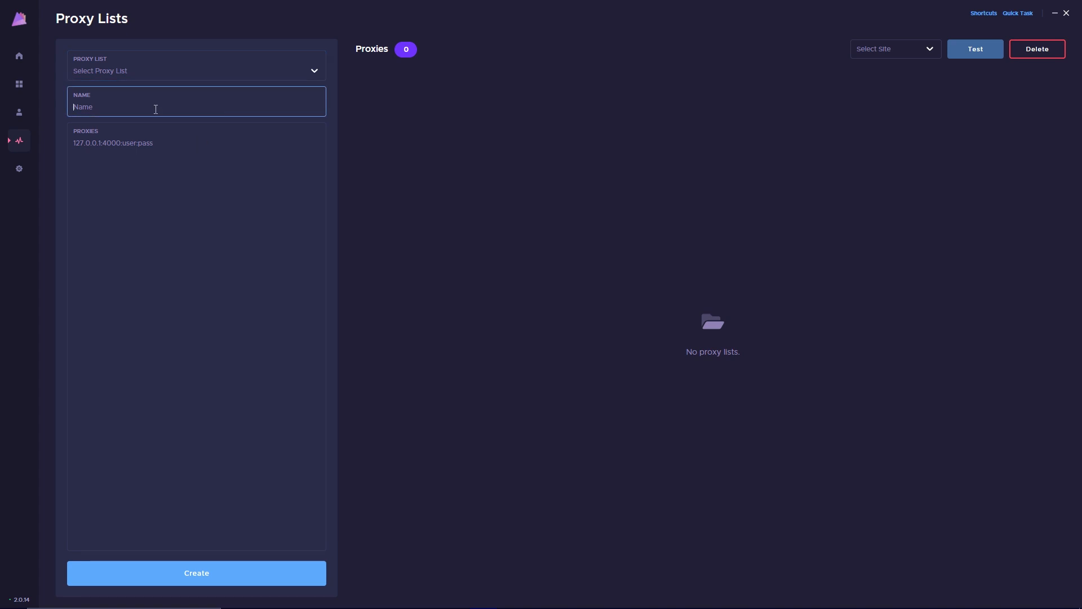
text(Video Test Proxies)
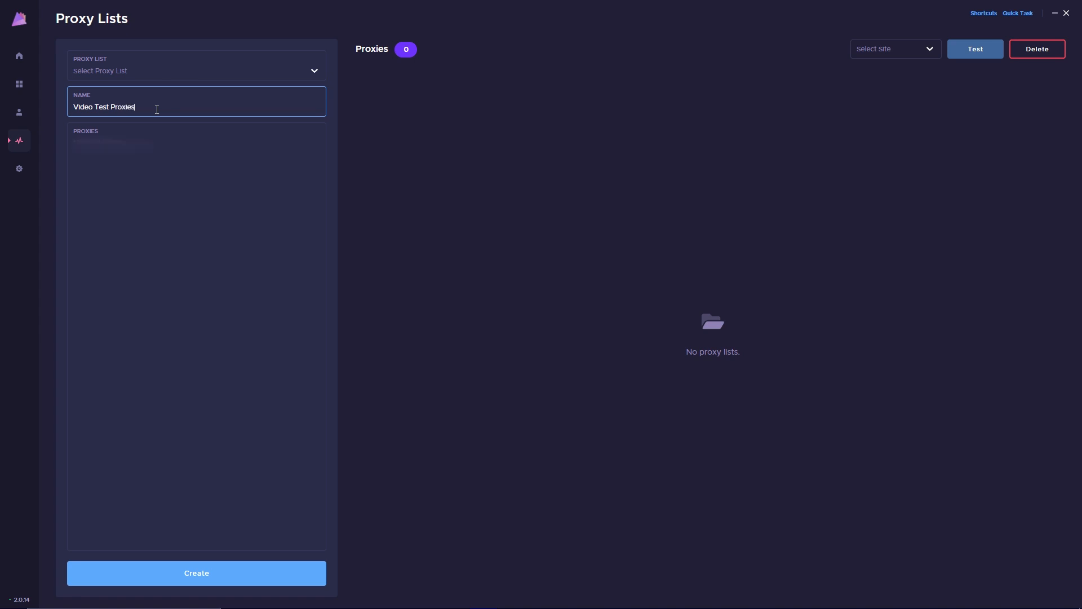
key(Tab)
key(ctrl+v)
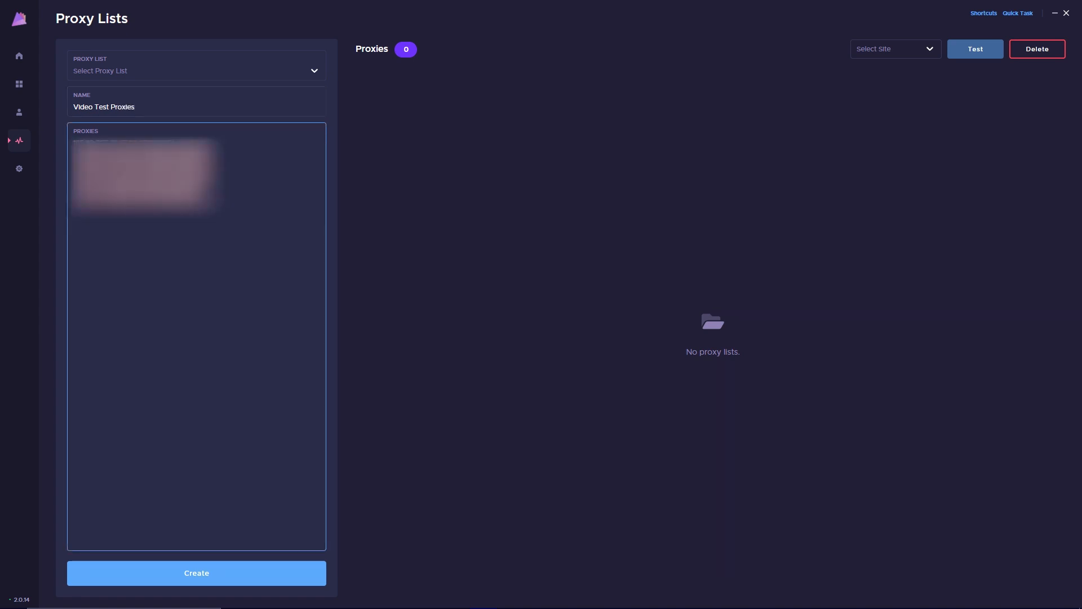
click(198, 573)
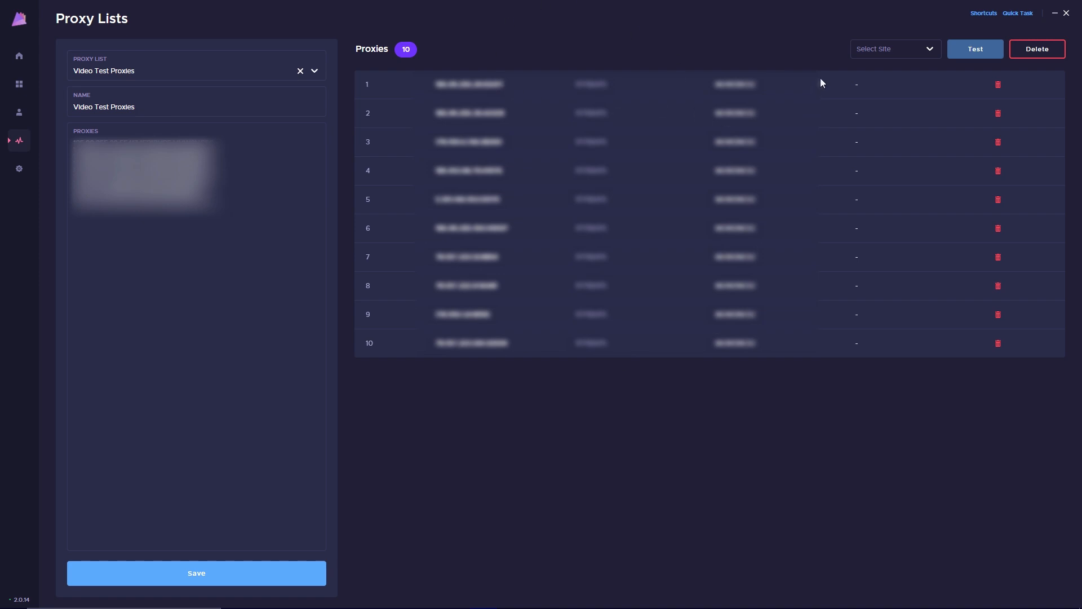
Step: Test the proxies in the Video Test Proxies list against the Stone Island UK site
click(909, 48)
scroll(899, 96, down, 5)
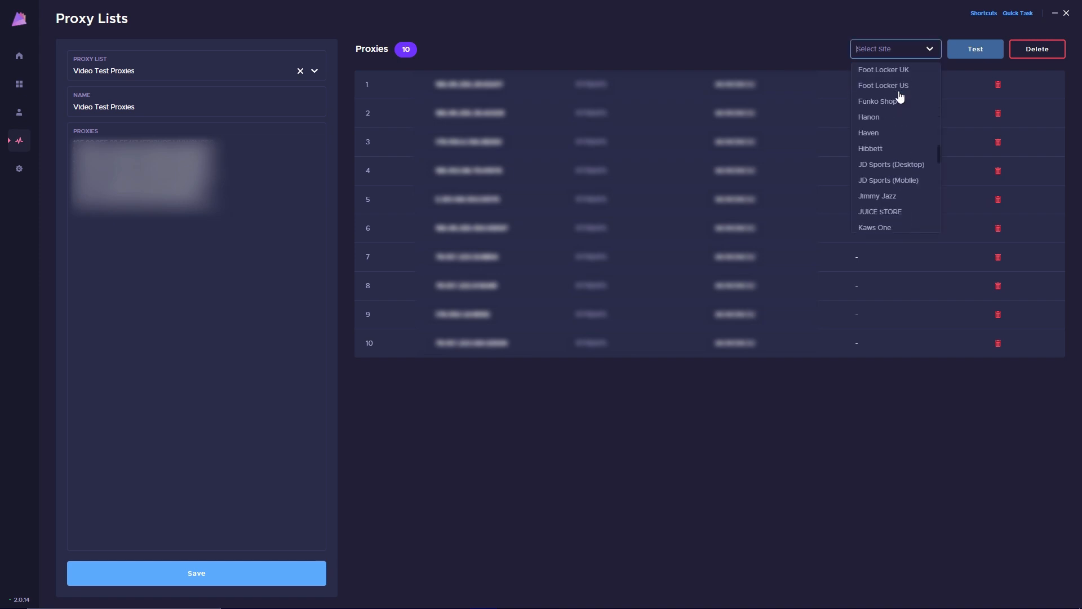
scroll(900, 97, down, 3)
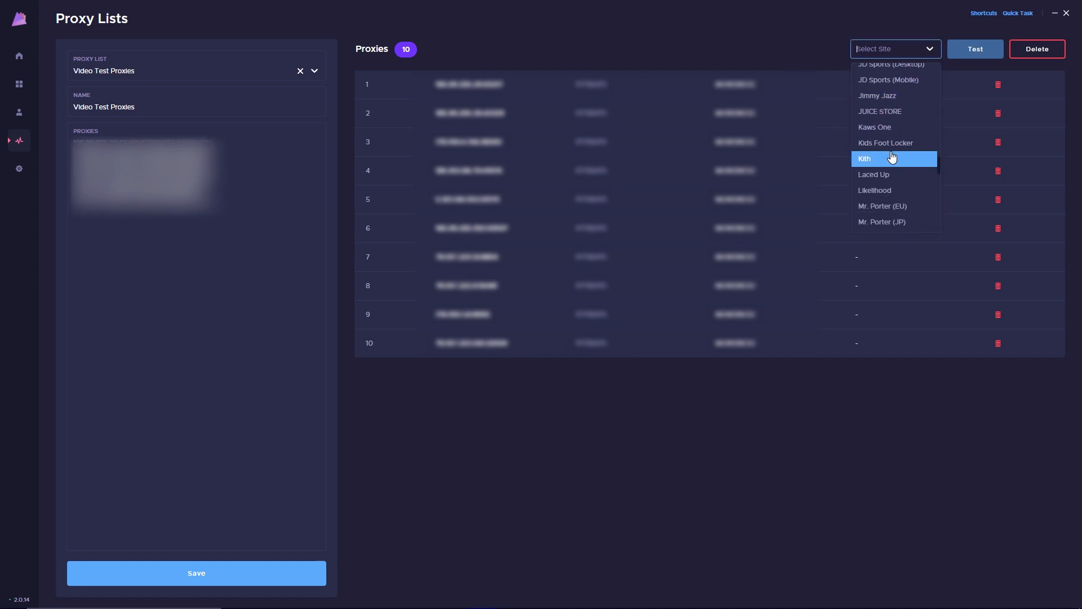
scroll(894, 156, down, 10)
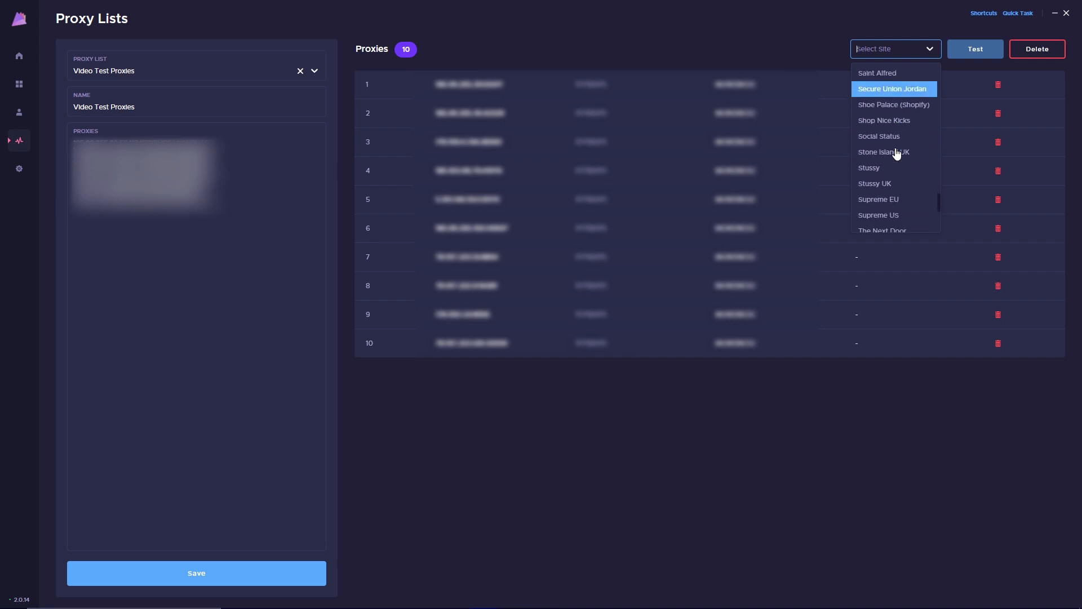
click(895, 152)
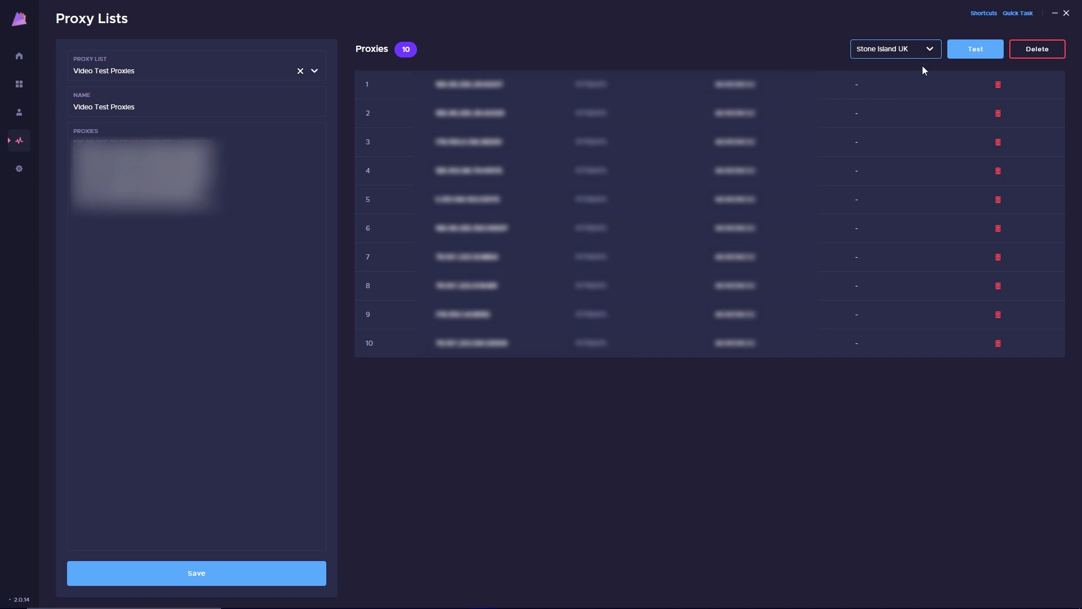
click(971, 56)
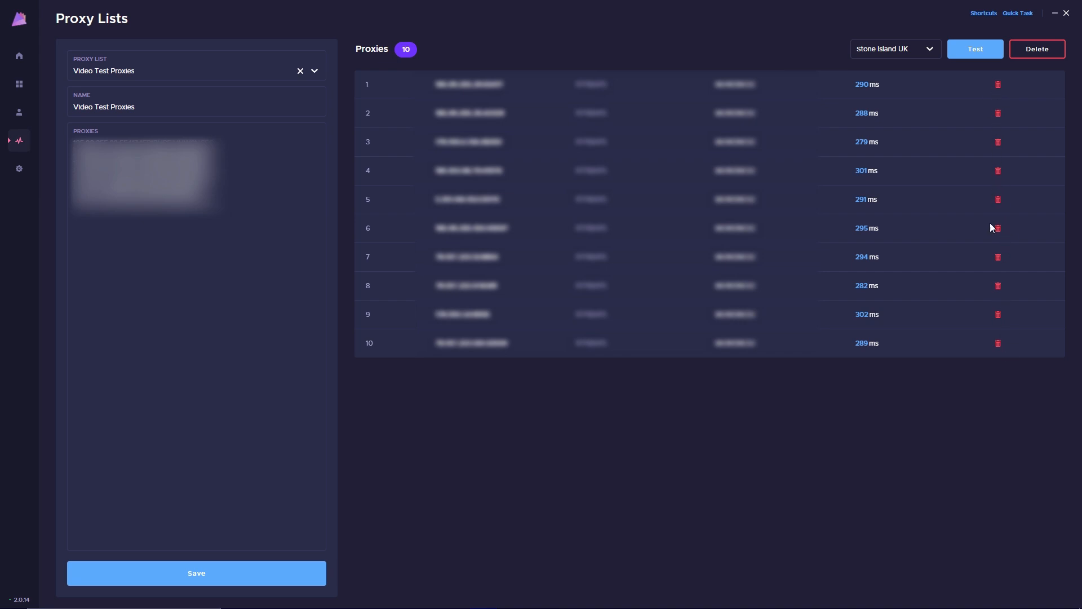
Step: Open the general settings and switch the webhooks' Send On Failure option on and back off
click(20, 170)
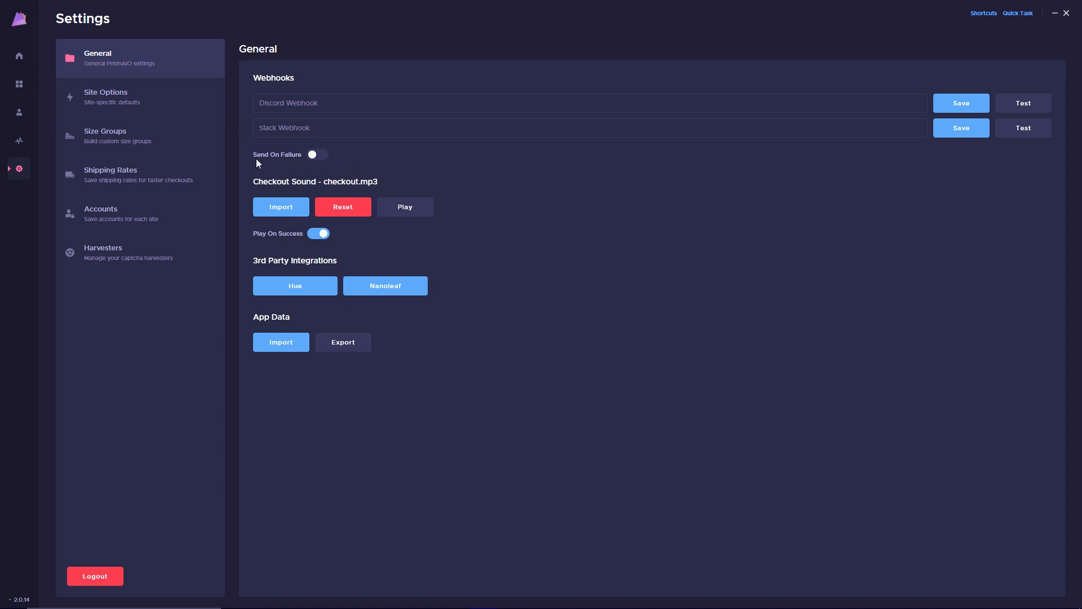
click(316, 158)
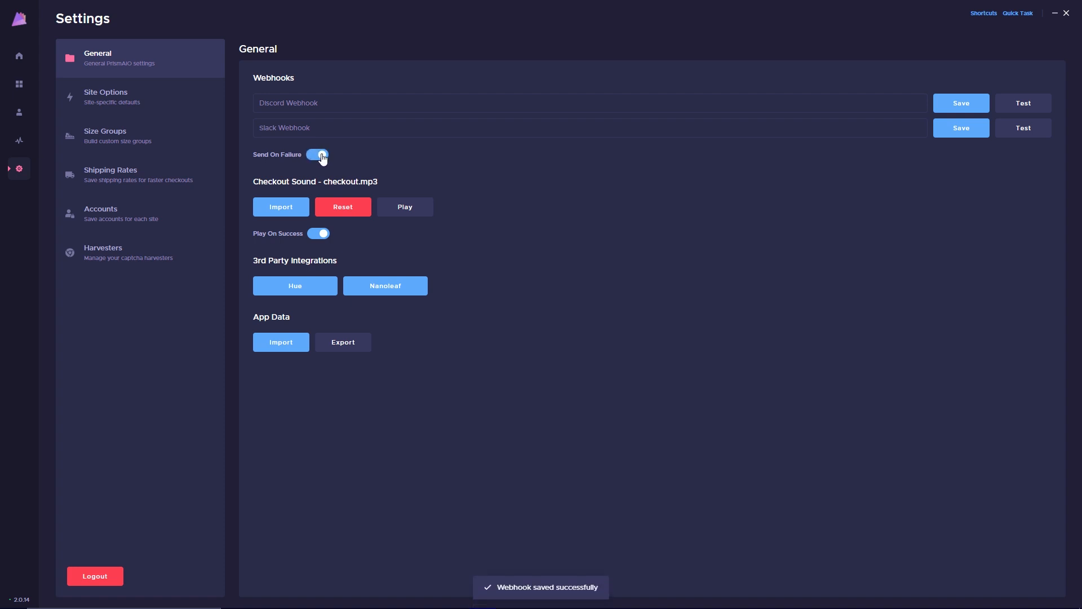
click(315, 159)
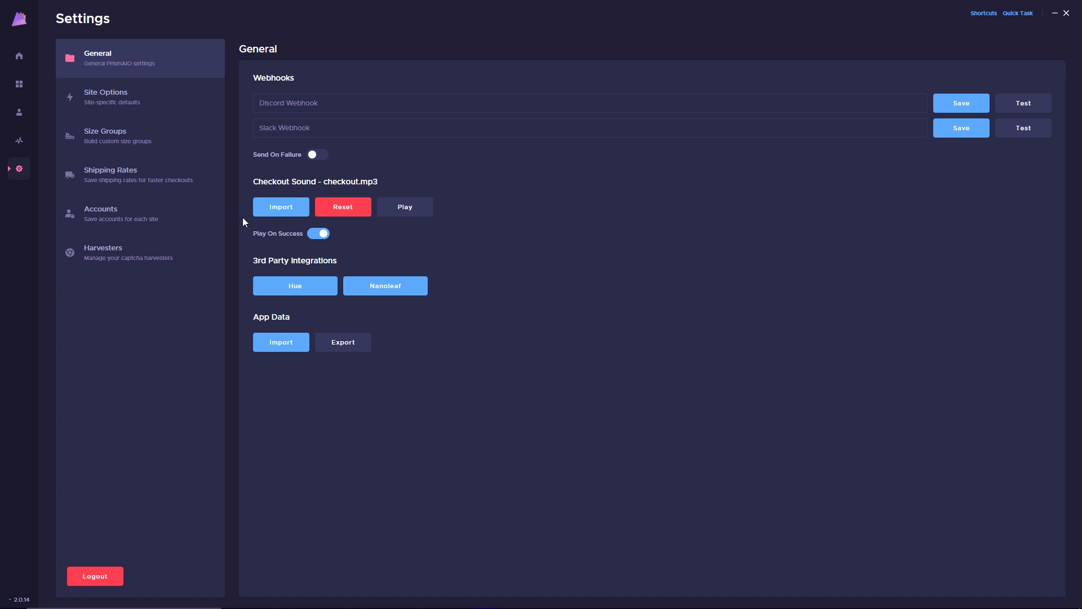
Step: Open the checkout sound import and close it without choosing a file, and switch Play On Success off and back on
click(270, 210)
click(527, 8)
click(326, 237)
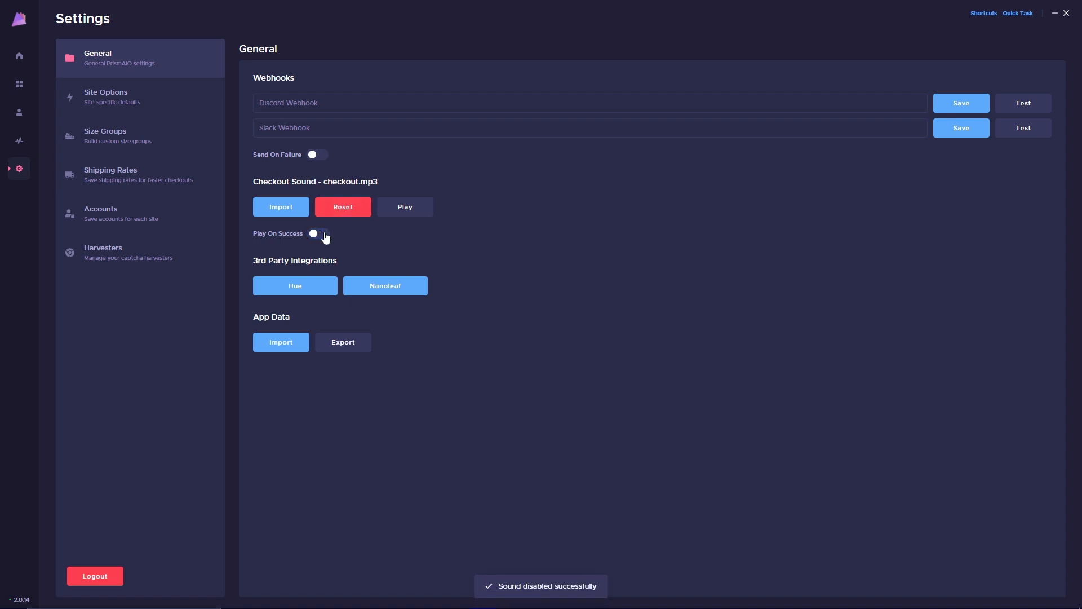
click(325, 235)
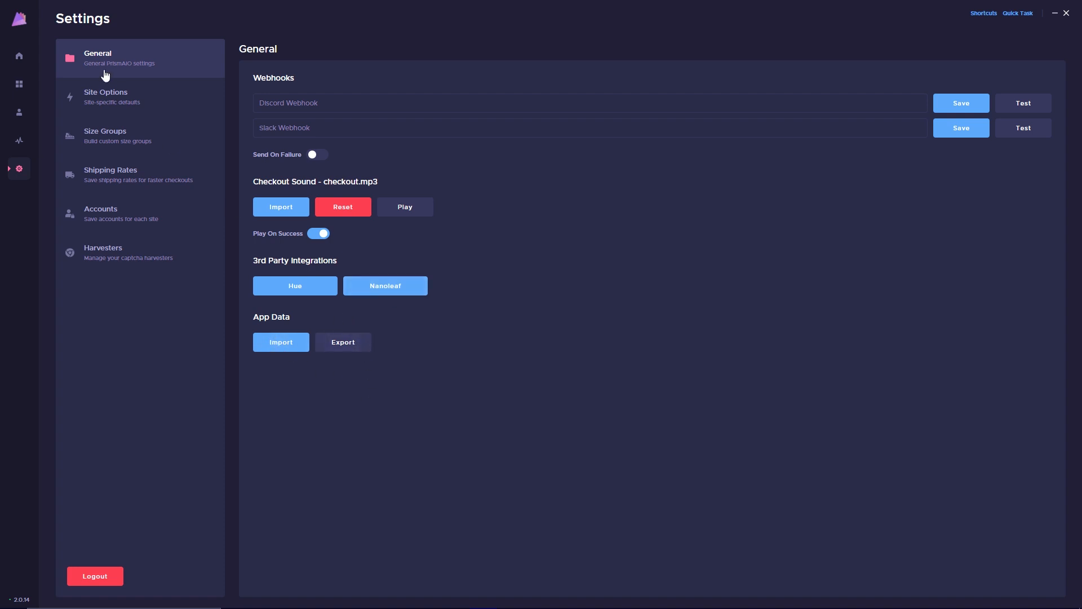
Step: Examine the site selector and the global default choices for profiles, sizes, proxy list and shipping rate in Site Options
click(115, 101)
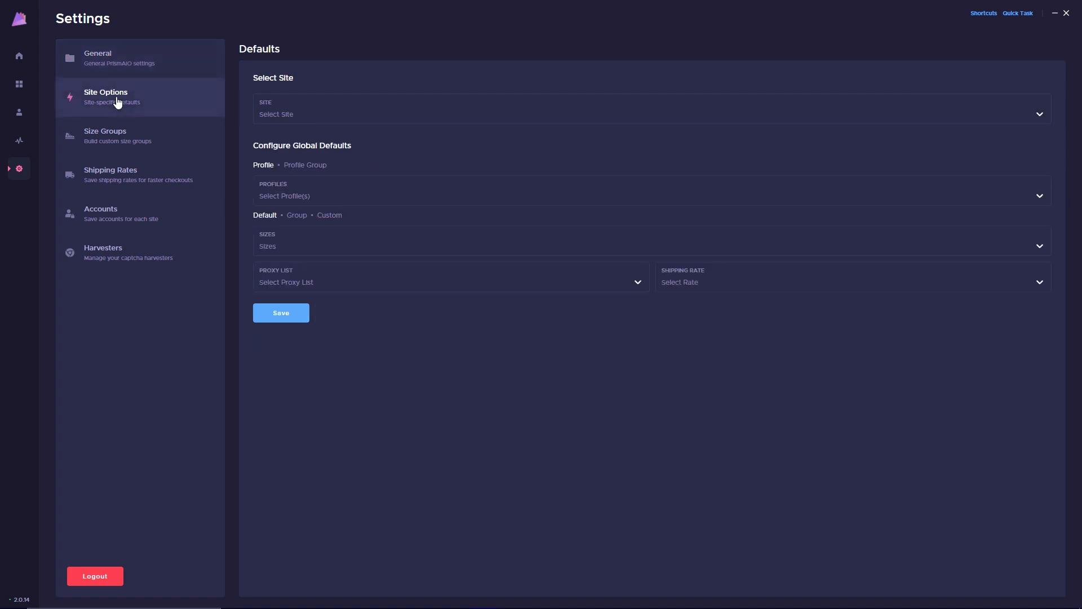
click(363, 110)
click(363, 110)
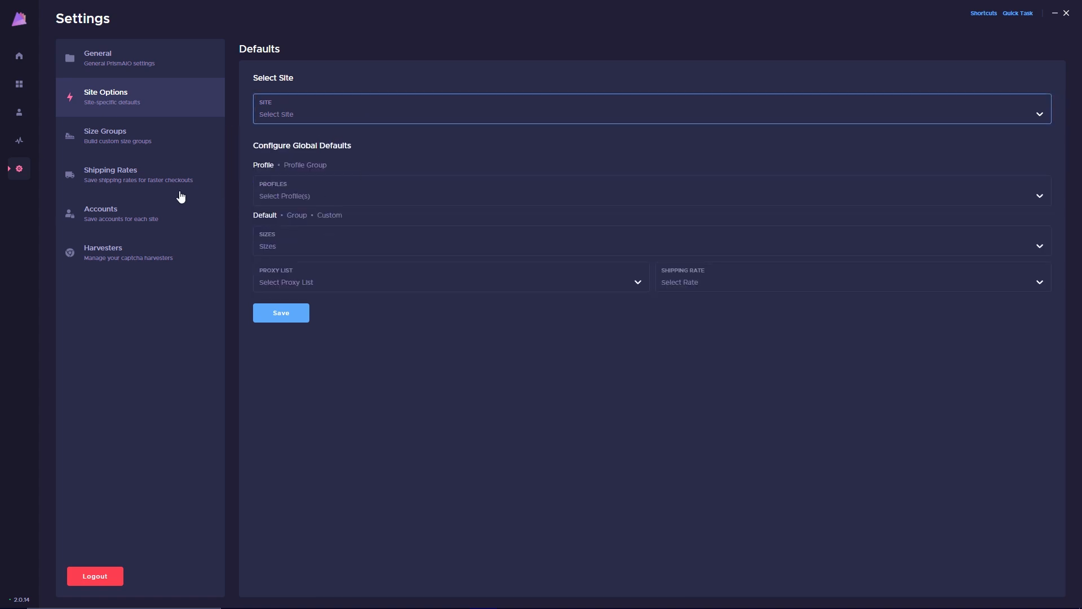
click(321, 196)
click(317, 197)
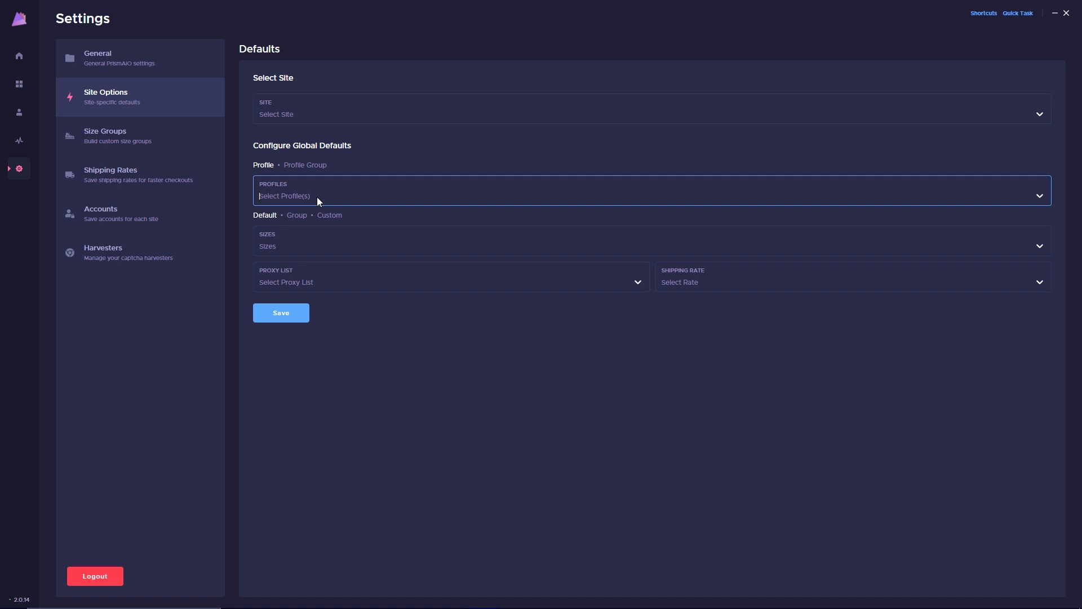
click(284, 246)
click(283, 246)
click(290, 279)
click(290, 279)
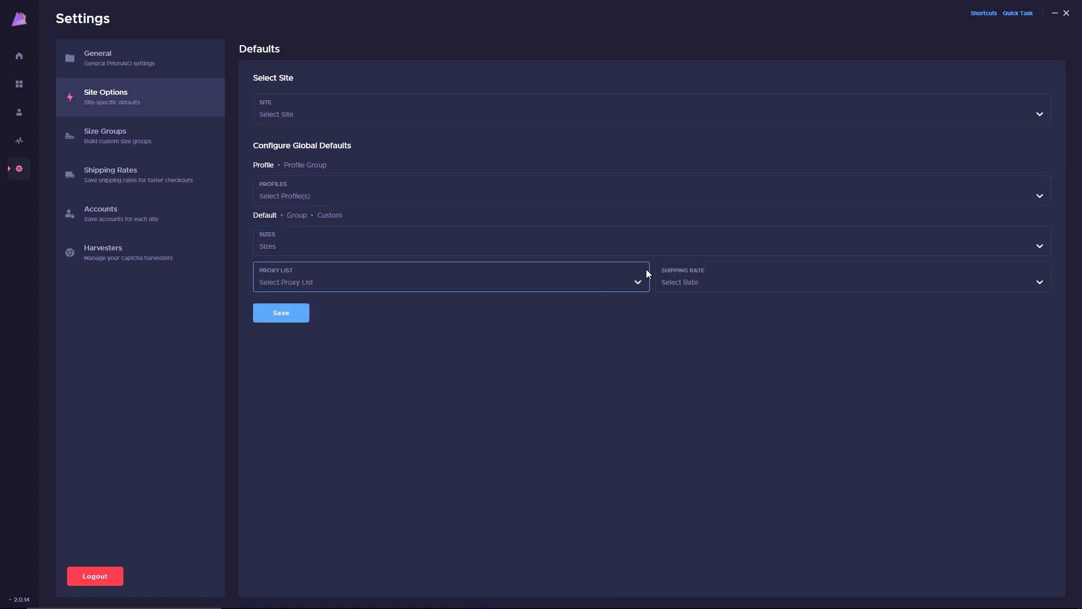
click(706, 280)
click(707, 282)
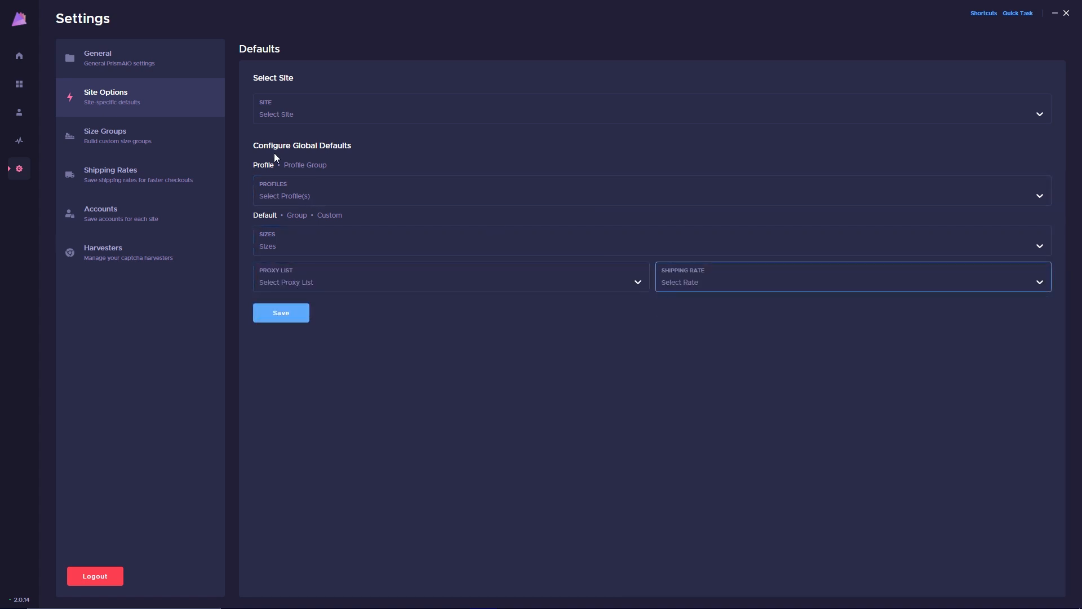
Step: View the profile group and size group modes of the global defaults, and return the sizes to Default
click(305, 165)
click(297, 217)
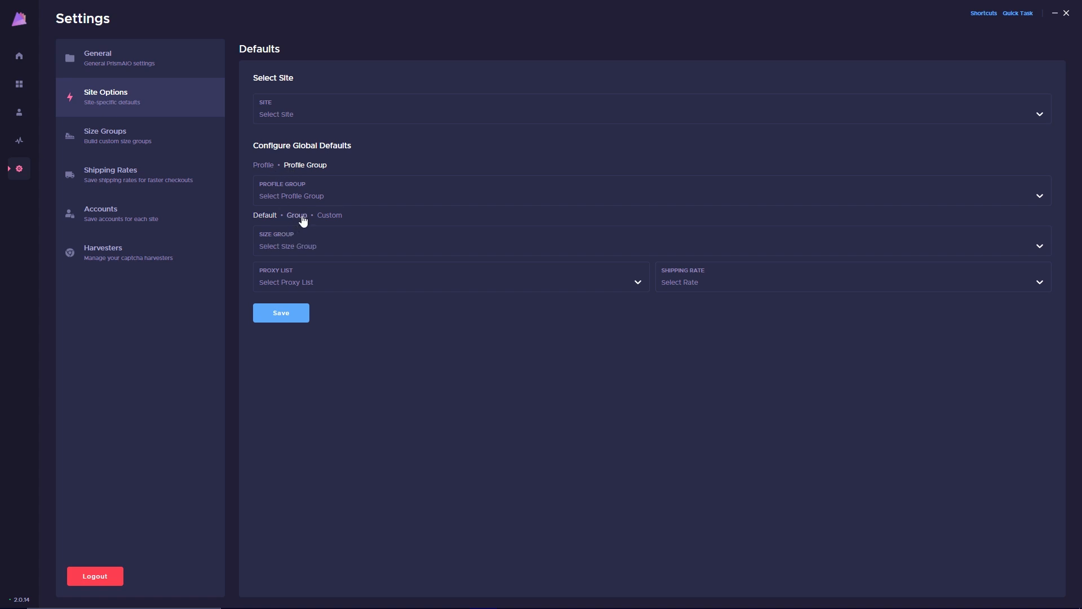
click(291, 218)
click(263, 219)
Step: Enter Jordan Release as the name of a new size group without creating it
click(133, 139)
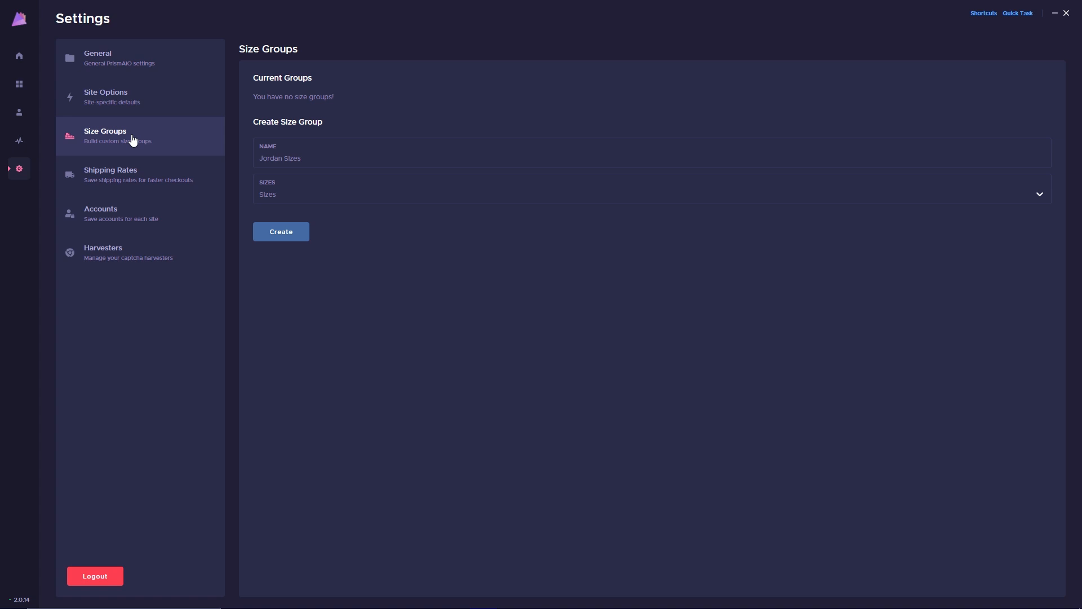
click(275, 160)
text(Jor)
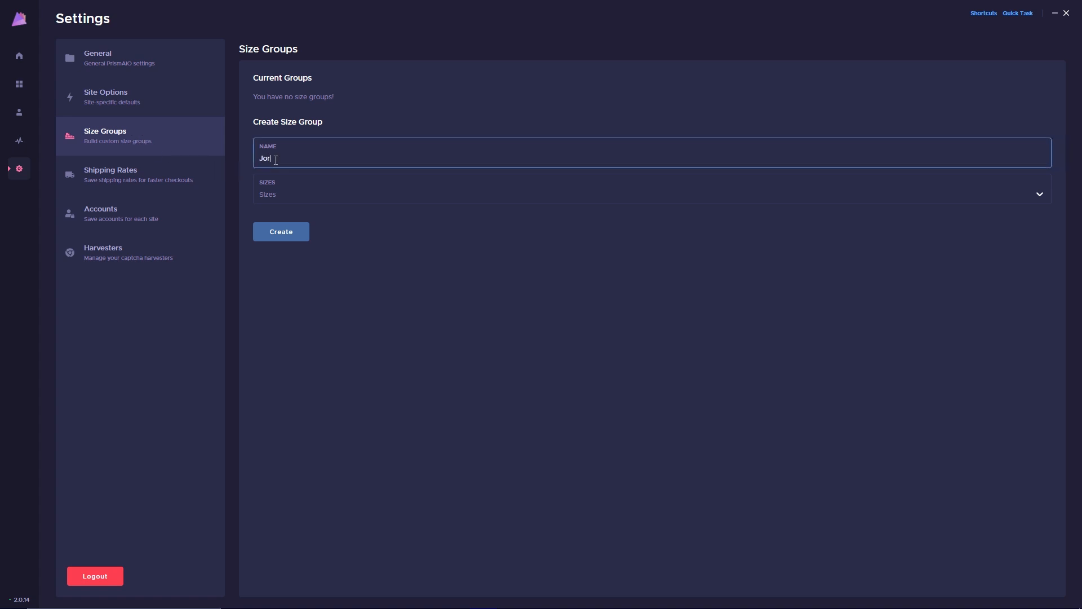
text(dan Release)
Step: View the form for creating a shipping rate and close it without entering a rate
click(135, 173)
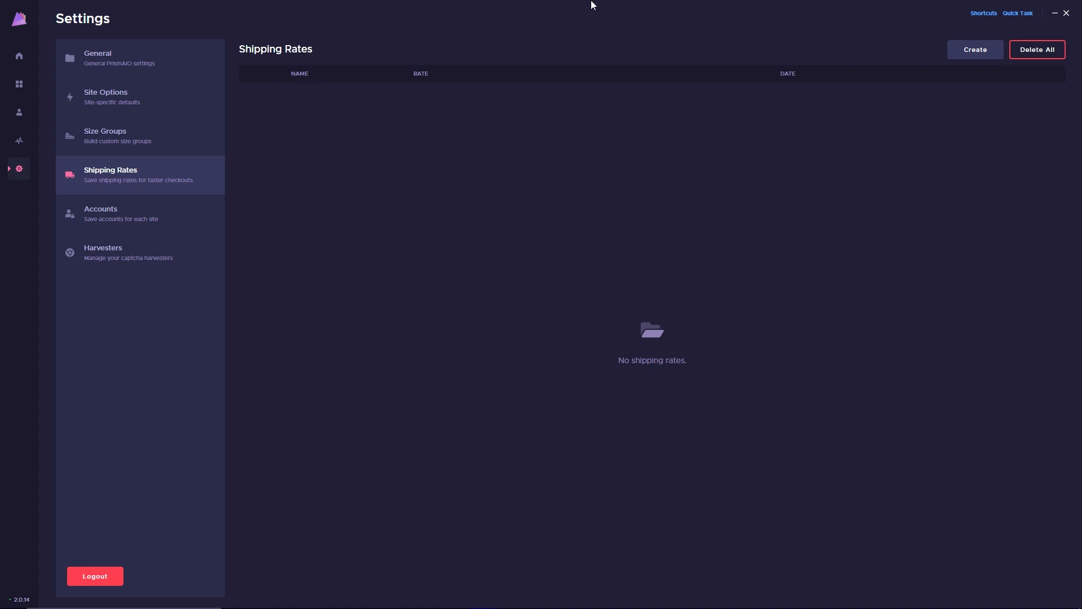
click(976, 55)
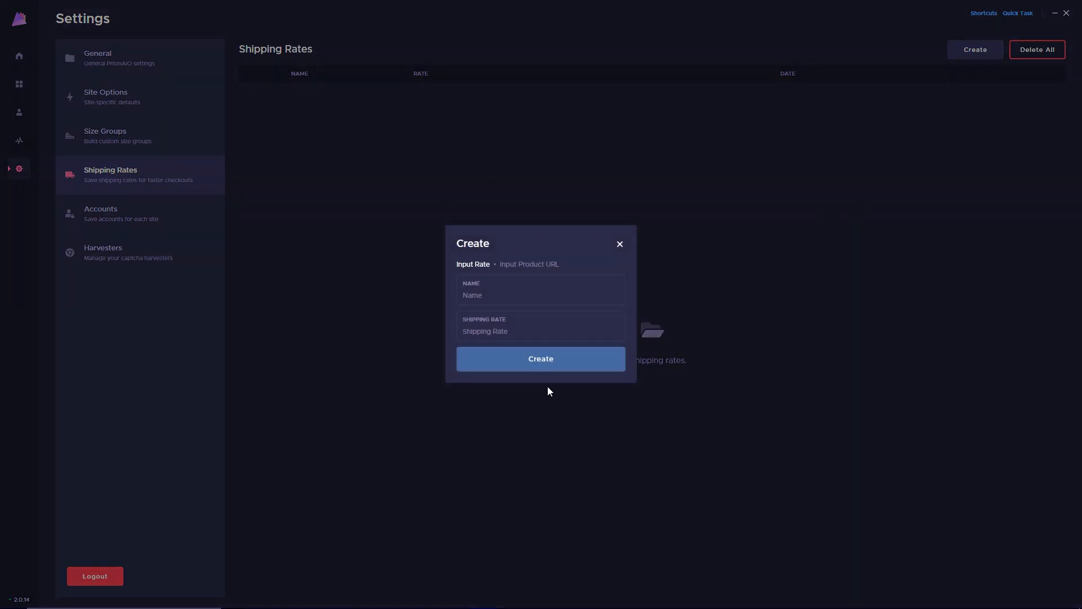
click(620, 243)
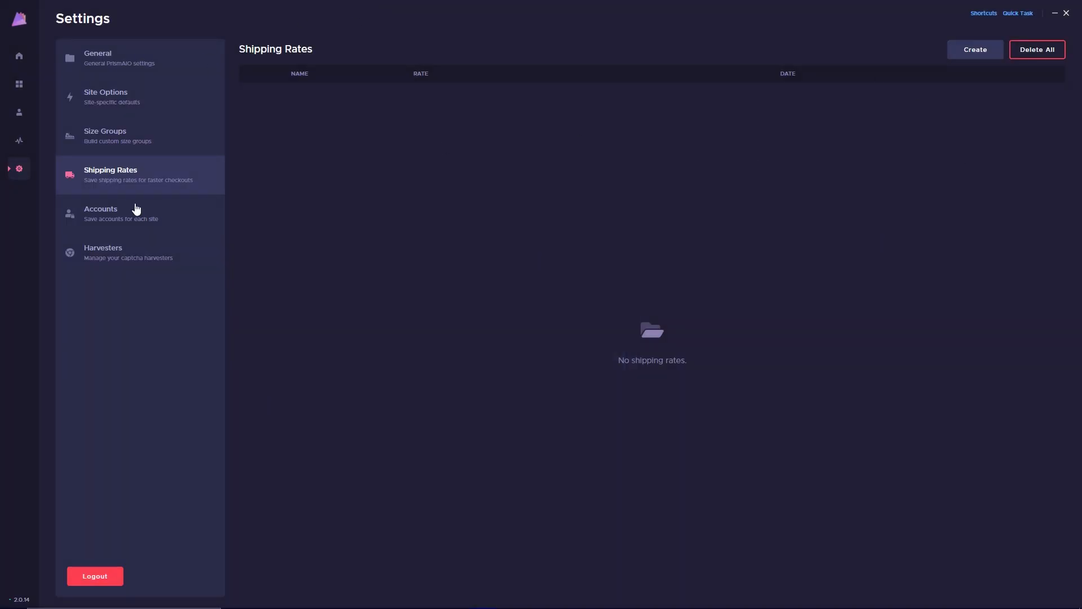
Step: Filter the saved accounts by the Fear of God site, and view the account creation form and close it unfilled
click(129, 222)
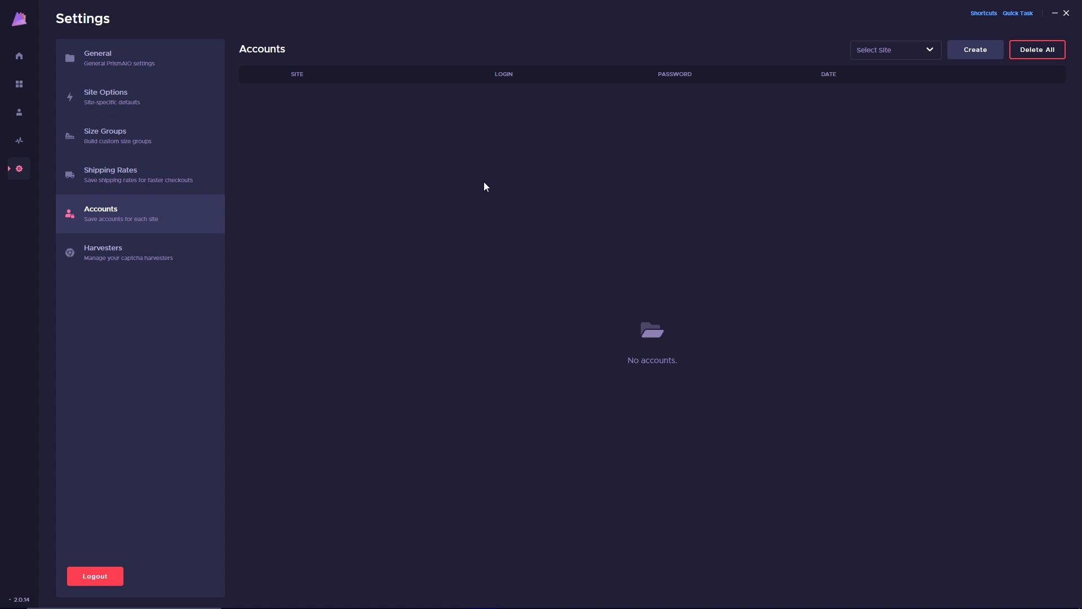
click(896, 50)
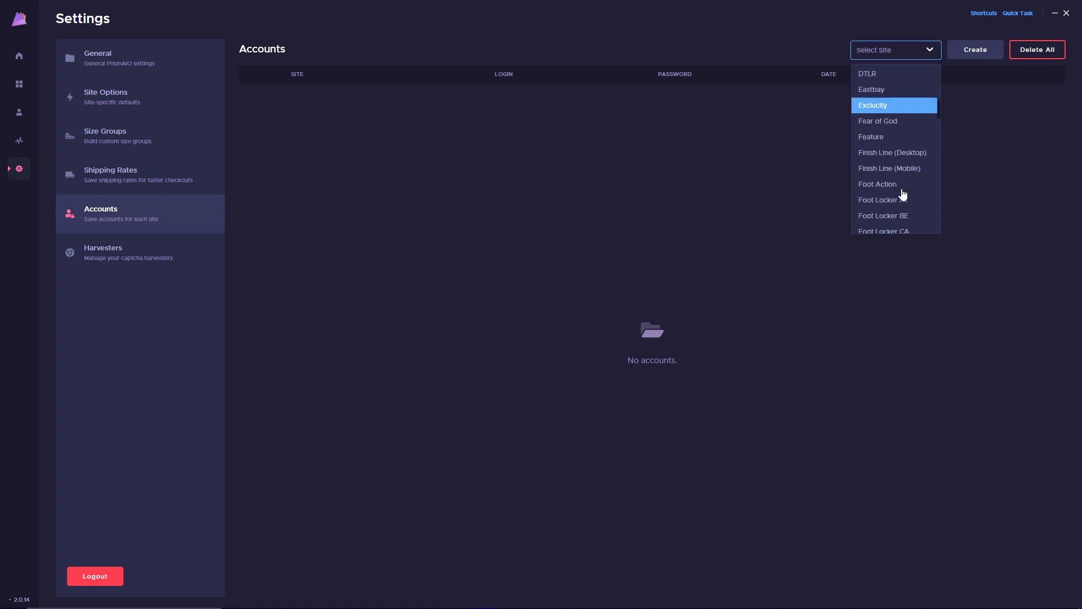
click(888, 115)
click(976, 51)
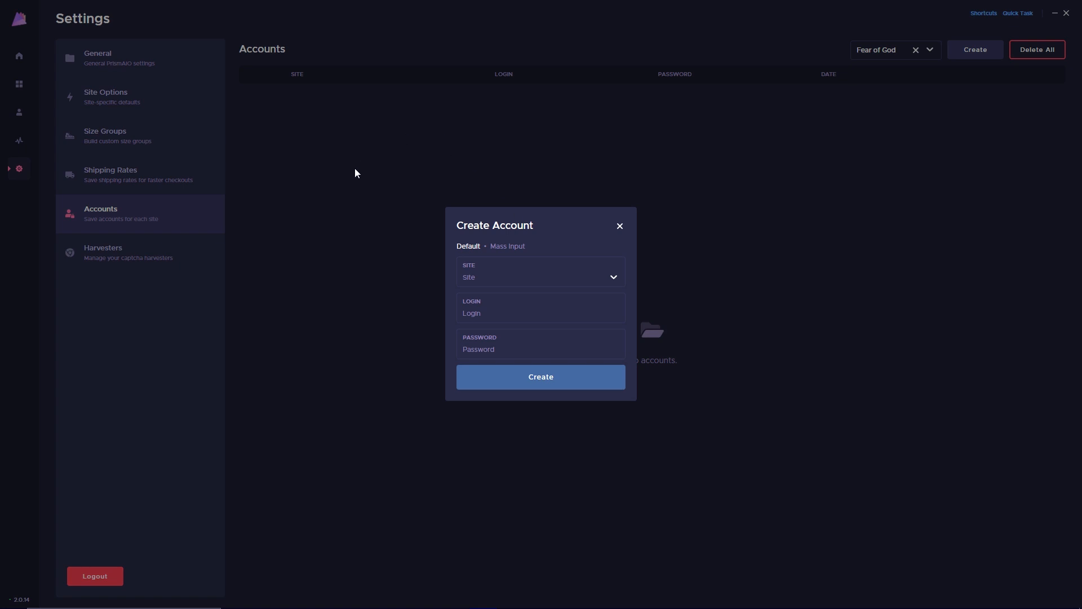
click(621, 225)
Step: Create a captcha harvester and set its type to Supreme
click(131, 250)
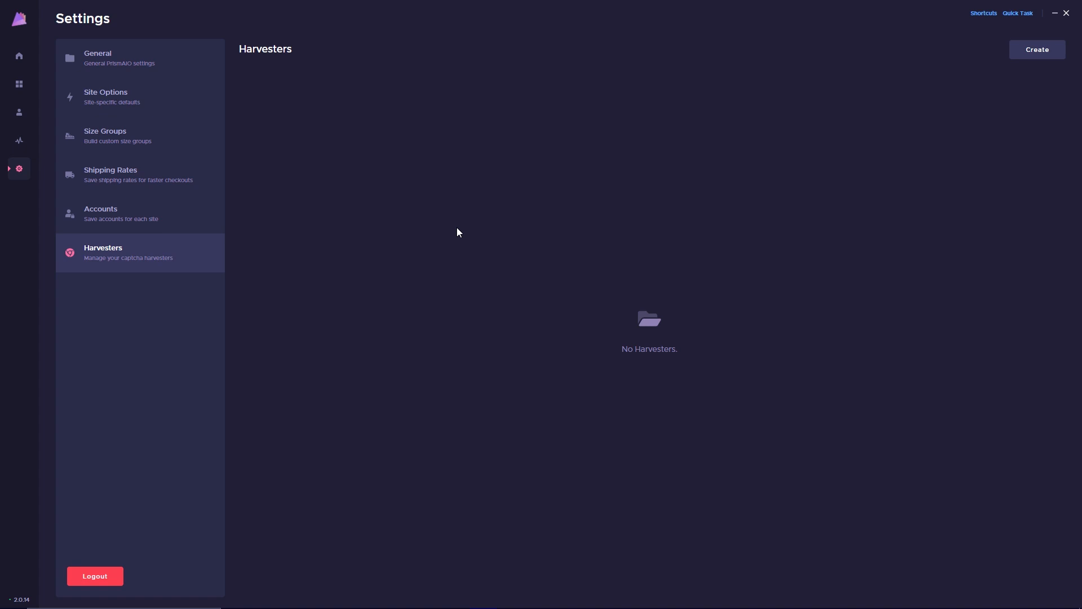
click(1019, 51)
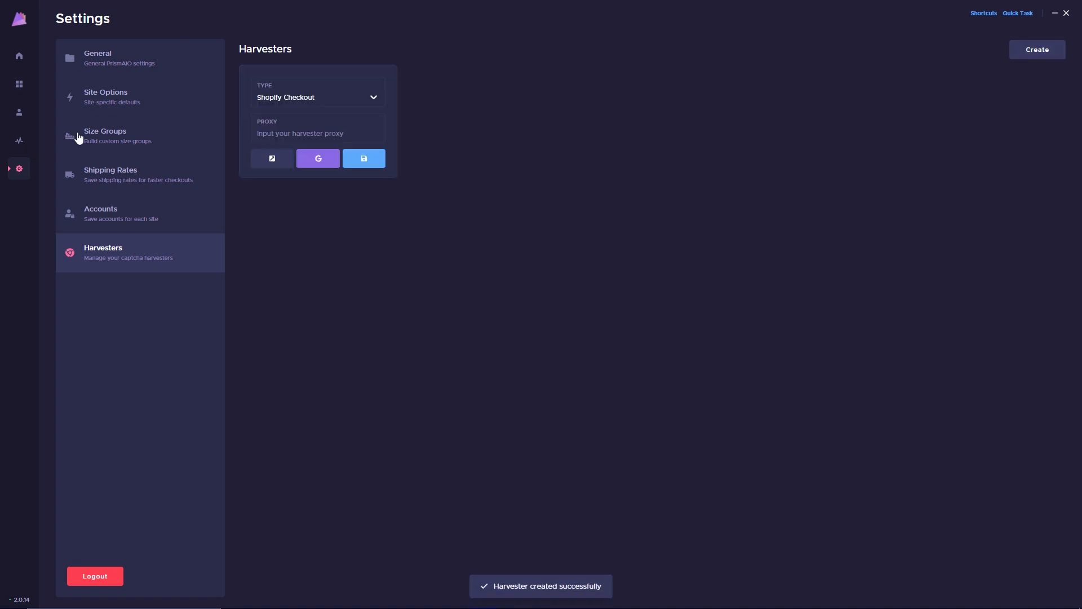
click(356, 95)
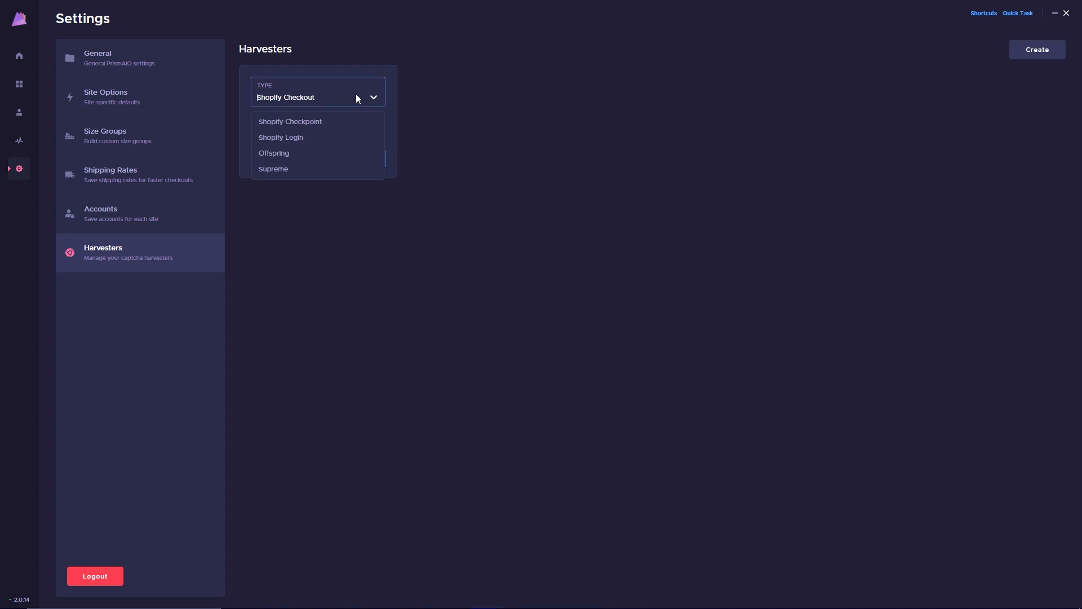
click(283, 172)
Step: View the harvester's proxy field and available actions, and open its captcha window
click(316, 133)
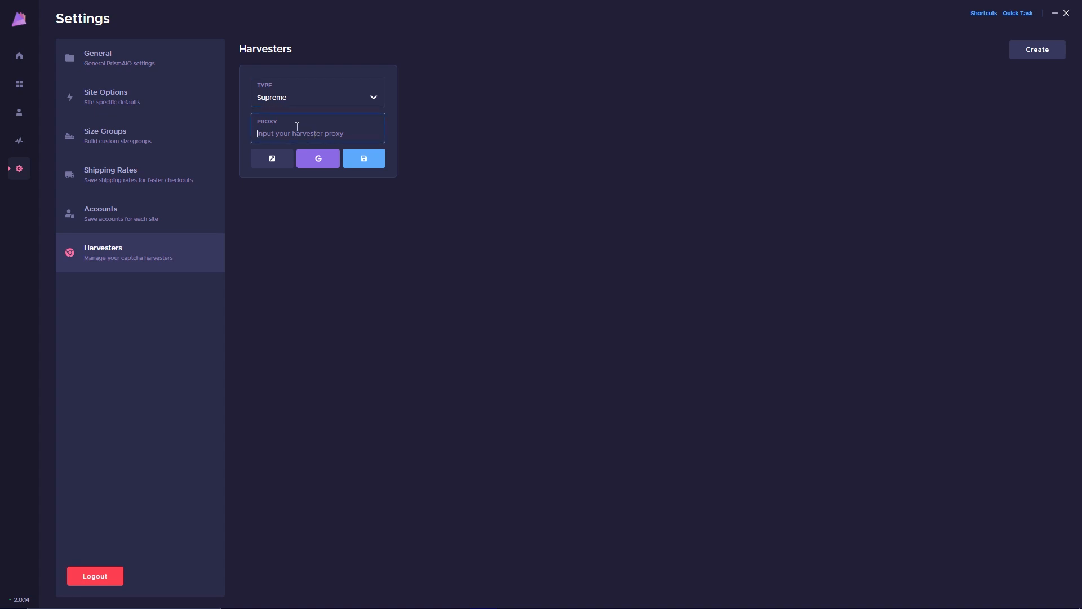
right_click(394, 130)
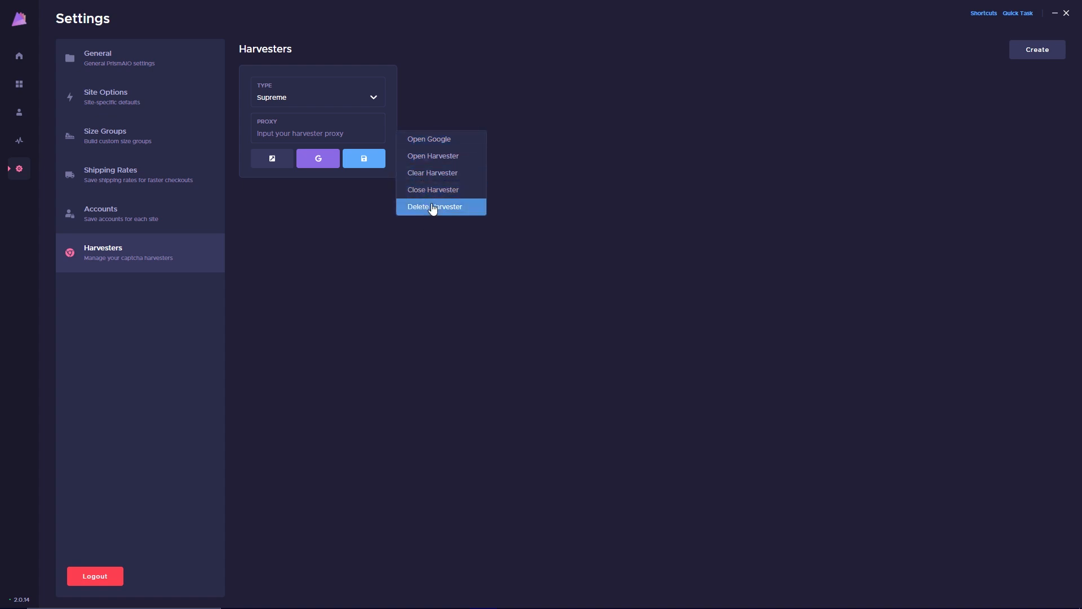
click(268, 162)
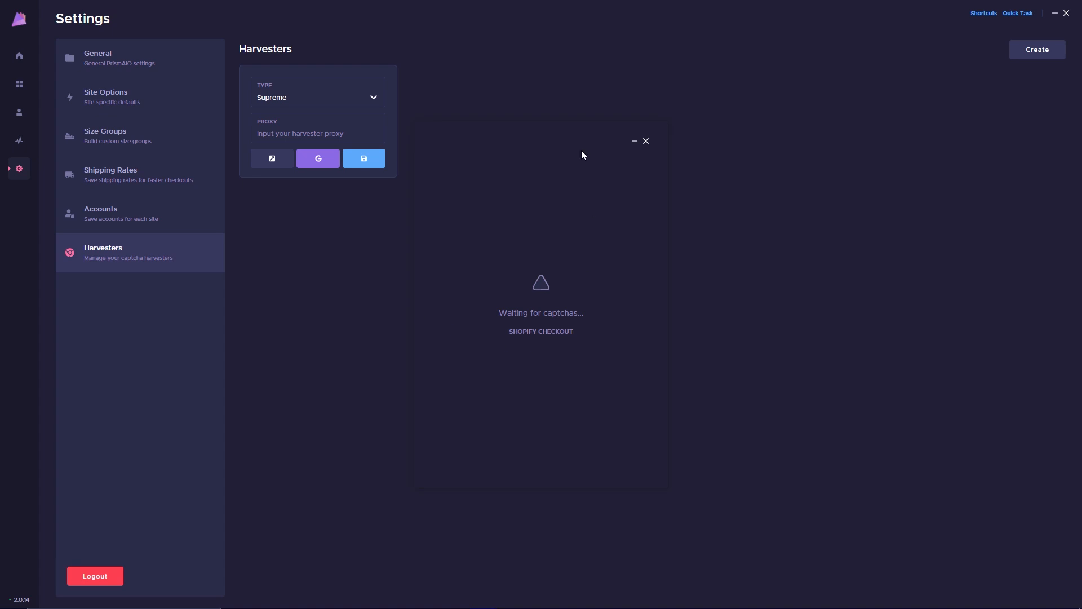
Step: Close the harvester's captcha window and open the Google sign-in for the Supreme harvester
mouse_move(555, 136)
mouse_down()
mouse_move(594, 135)
mouse_move(569, 121)
mouse_up()
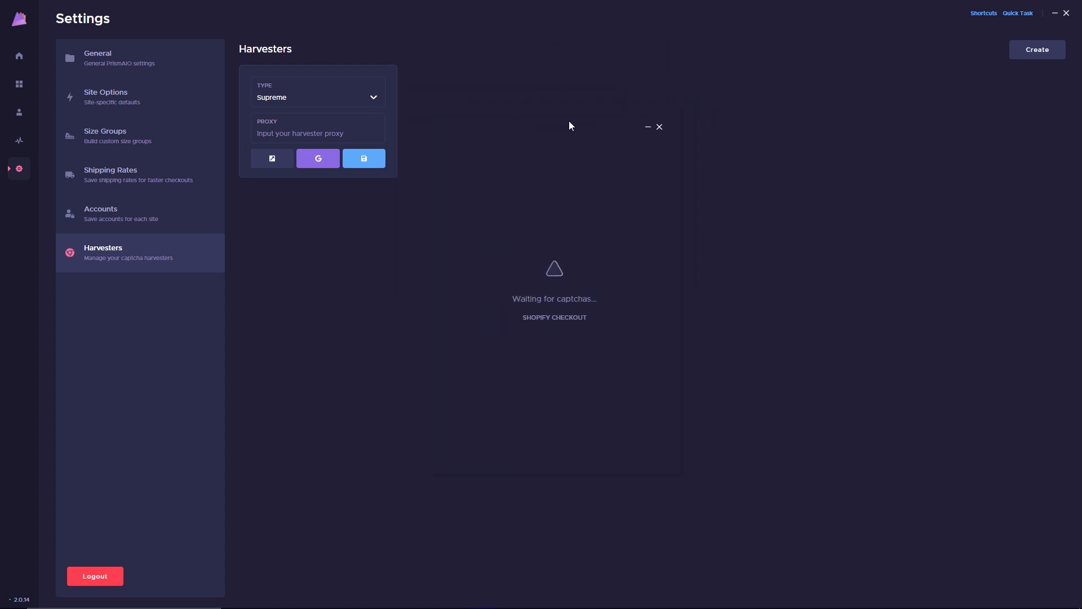
click(659, 128)
click(319, 160)
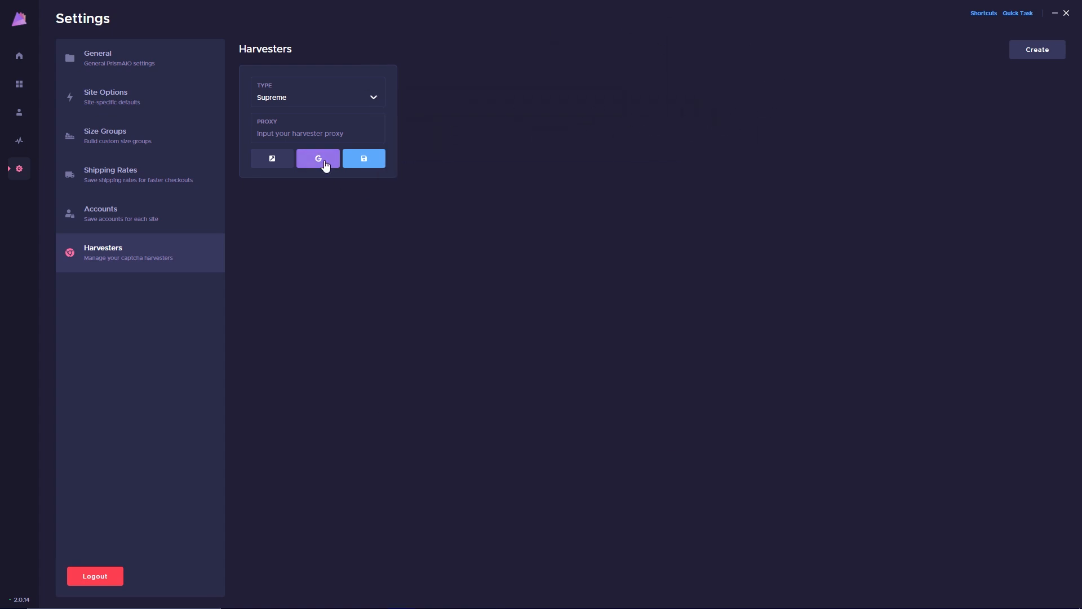
click(326, 162)
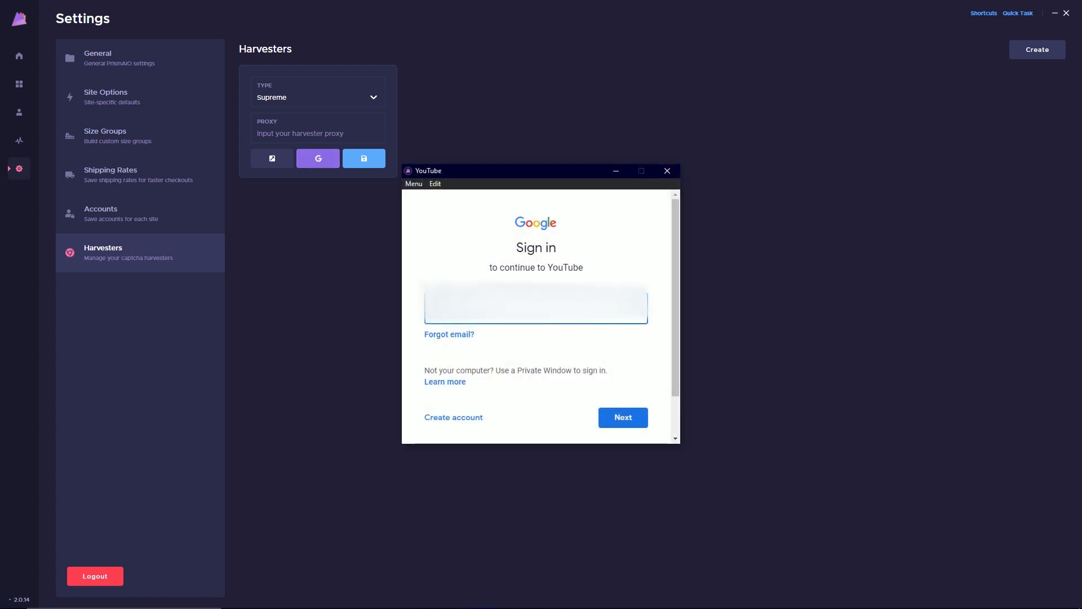
Step: Sign the harvester in to Google by submitting the account's e-mail address and password
key(alt+Tab)
key(alt+Tab)
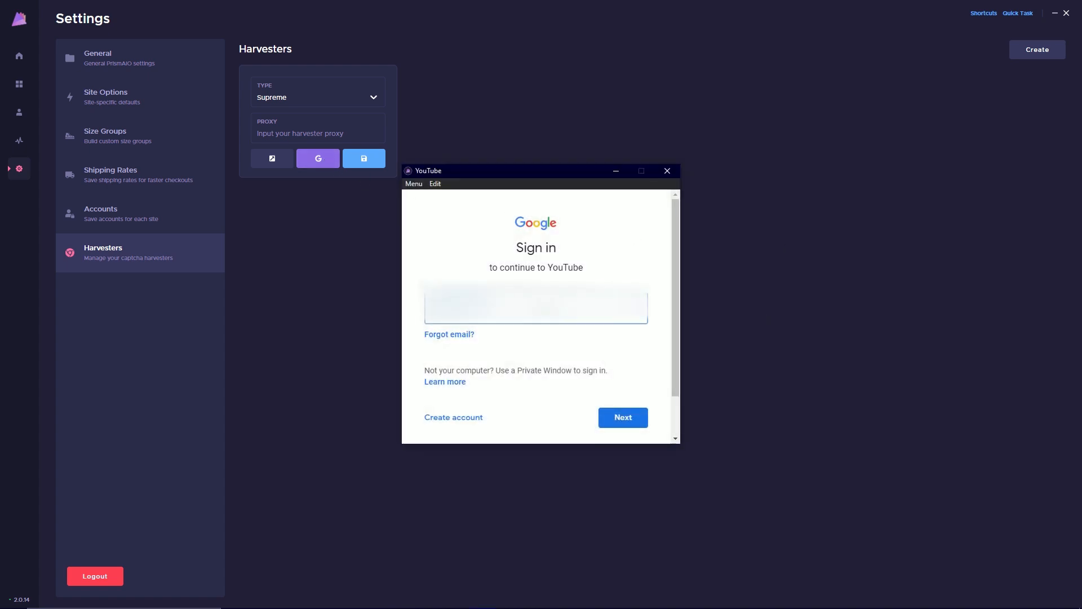
click(615, 421)
key(alt+Tab)
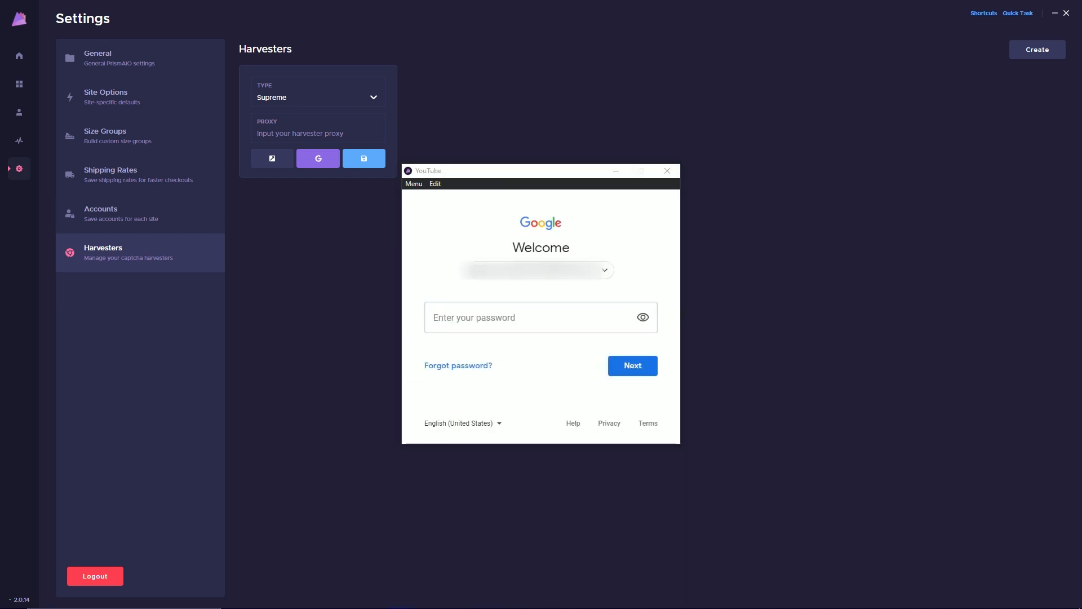
click(479, 320)
key(ctrl+v)
click(622, 372)
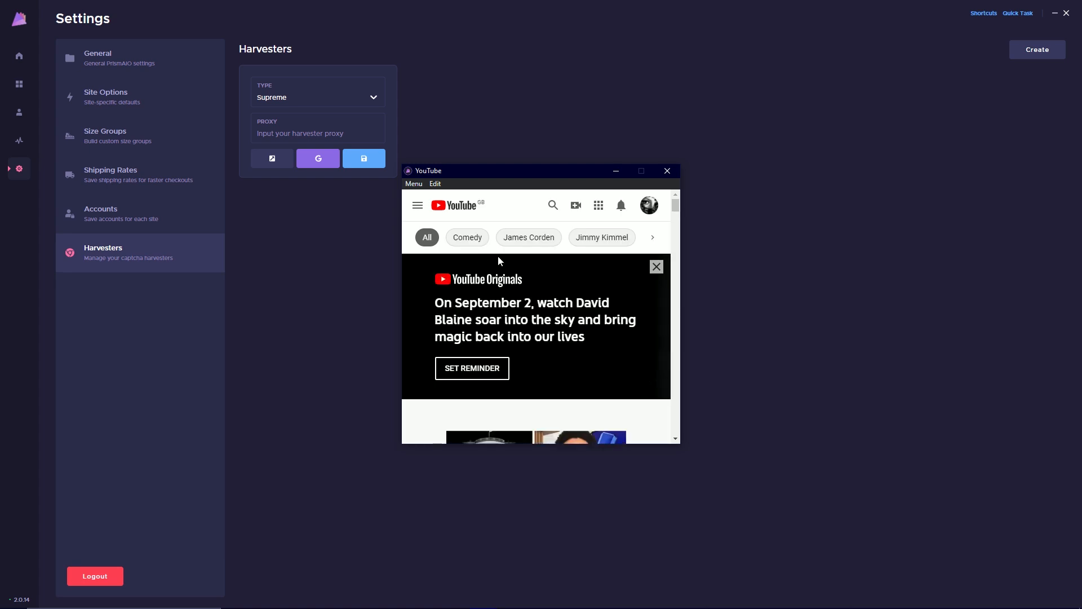
Step: Browse the YouTube home feed, close its window and save the harvester
scroll(547, 326, down, 6)
scroll(547, 326, up, 3)
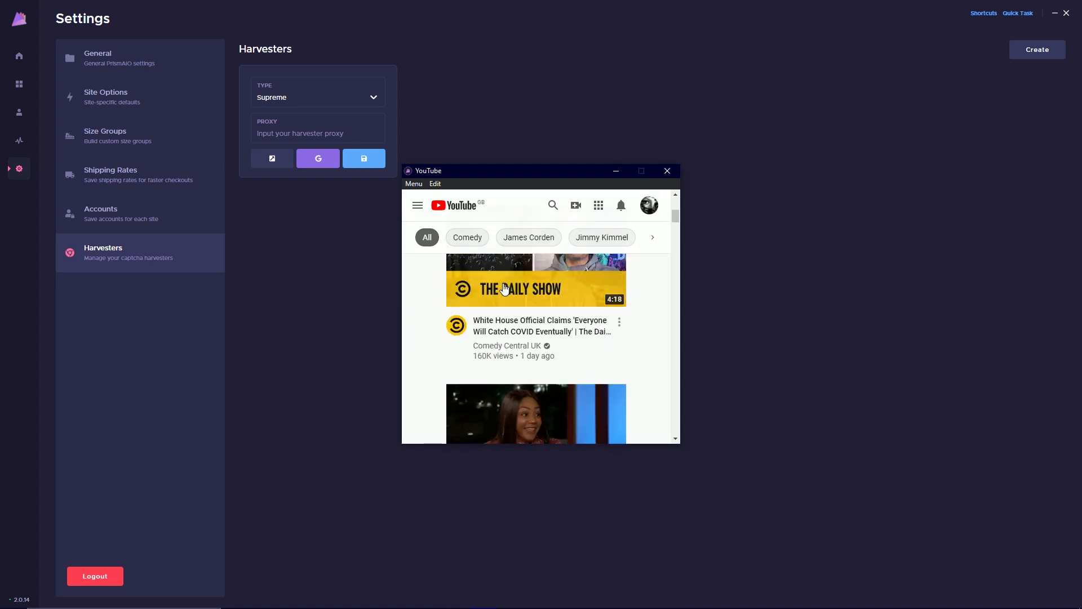
click(669, 171)
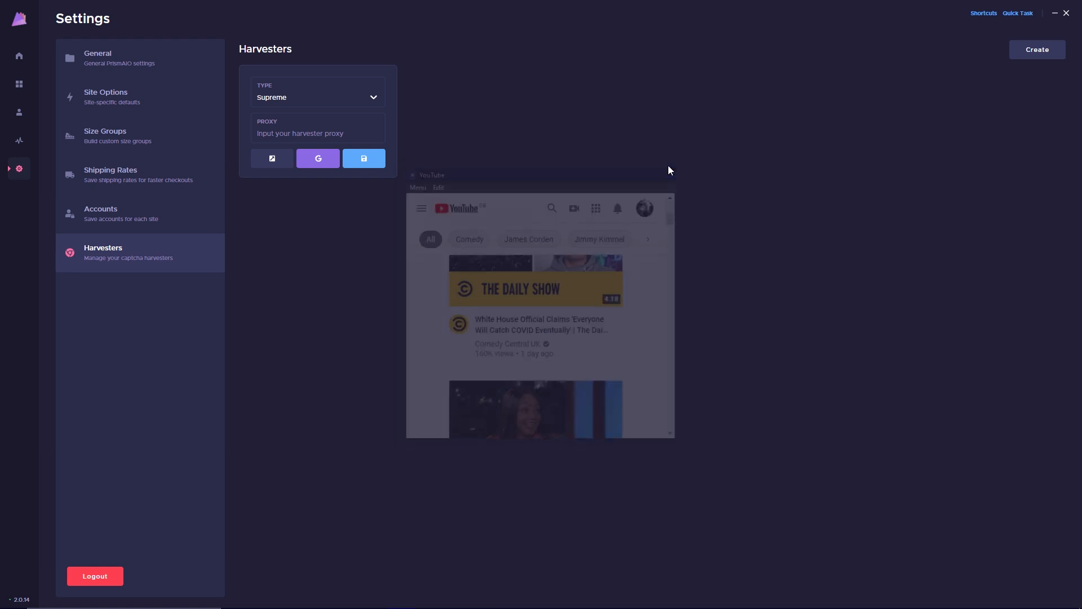
click(360, 164)
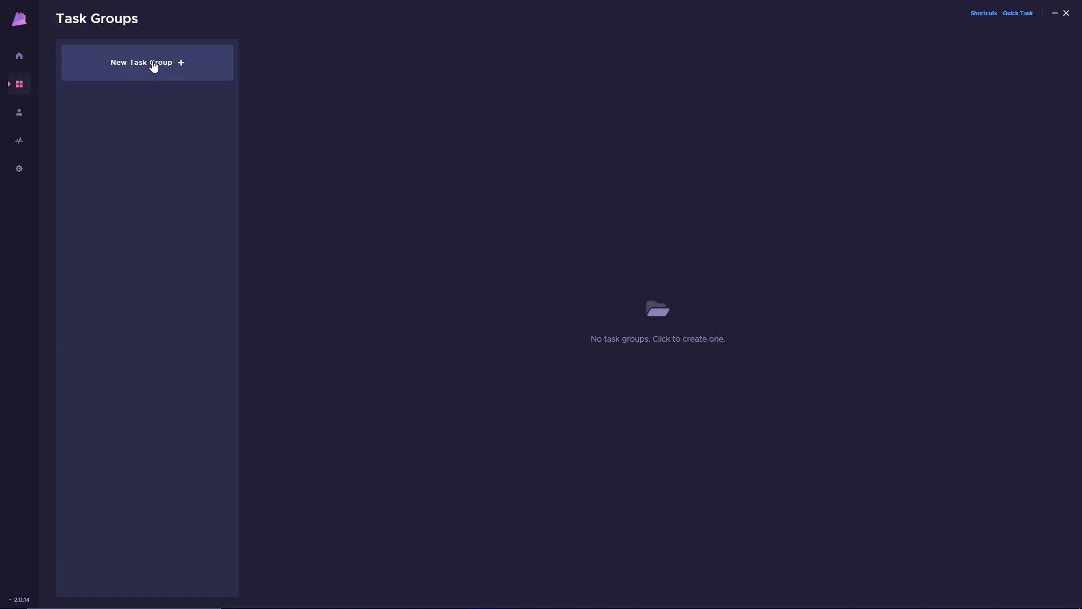
Step: Create a task group named Stone Island Video Test for the Stone Island UK site and expand its statistics and scheduling sections
click(178, 69)
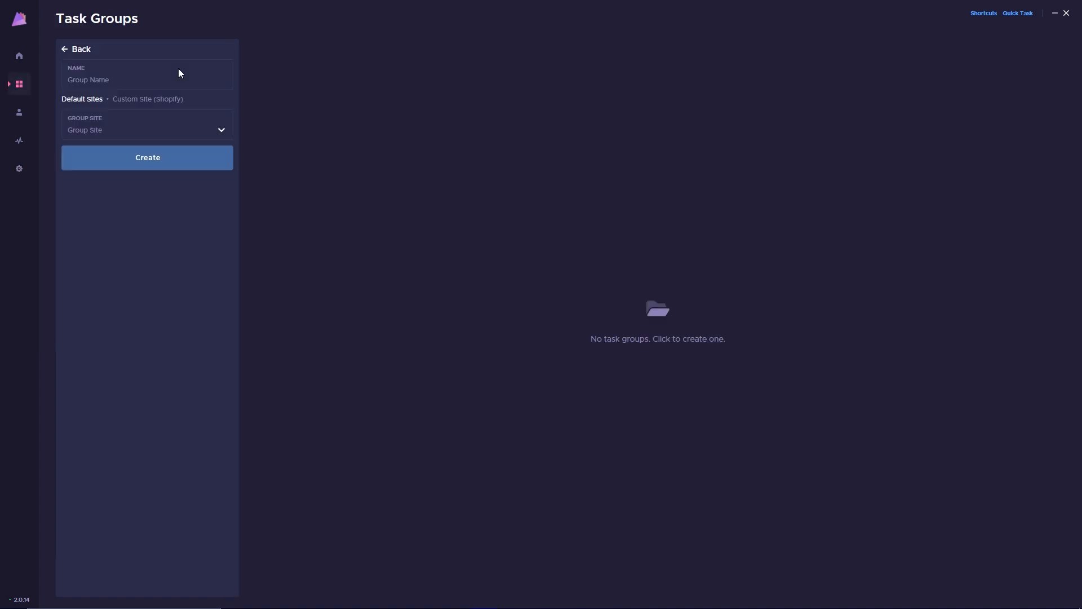
click(144, 76)
text(Stone I)
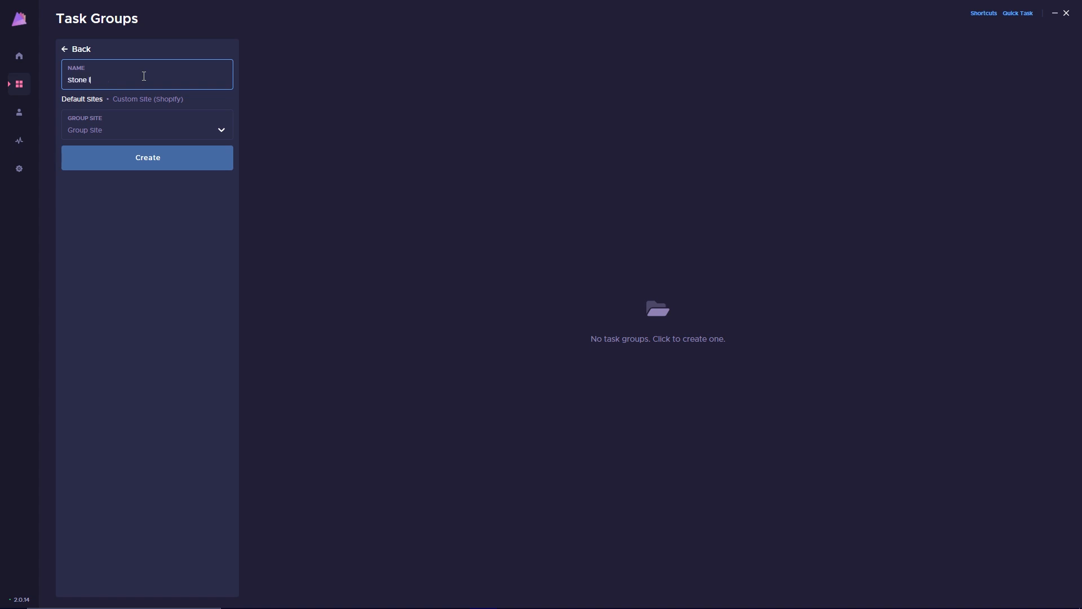
text(sland Video Test)
click(129, 126)
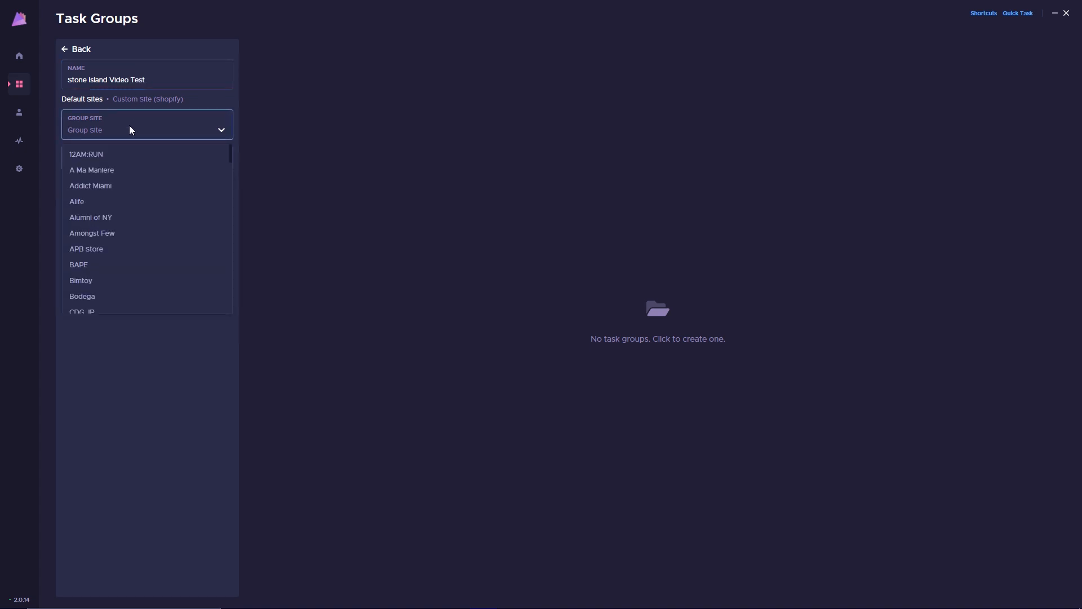
text(stone)
click(99, 154)
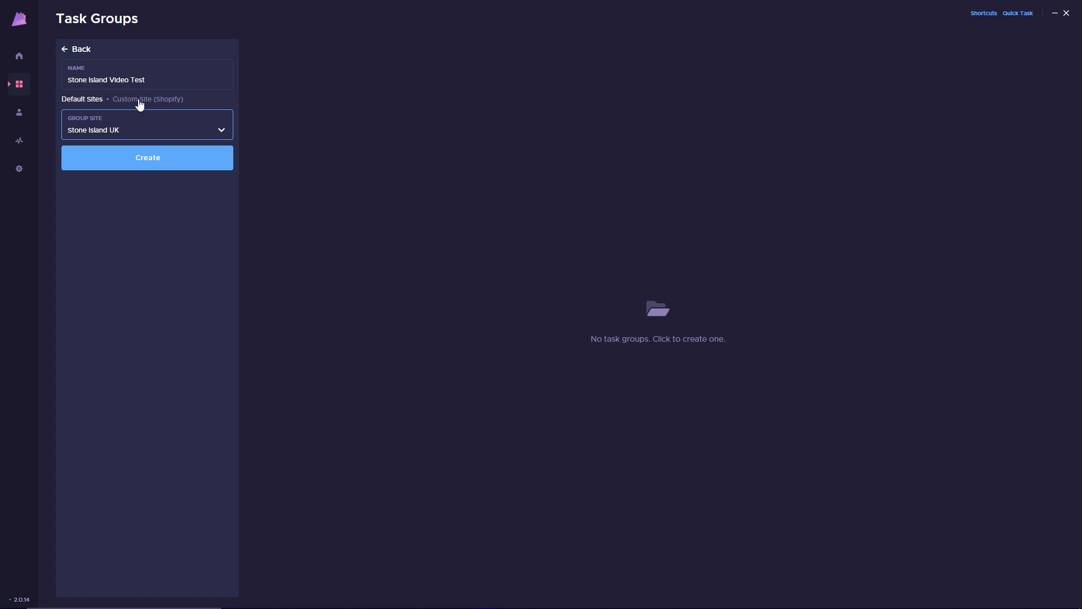
click(159, 163)
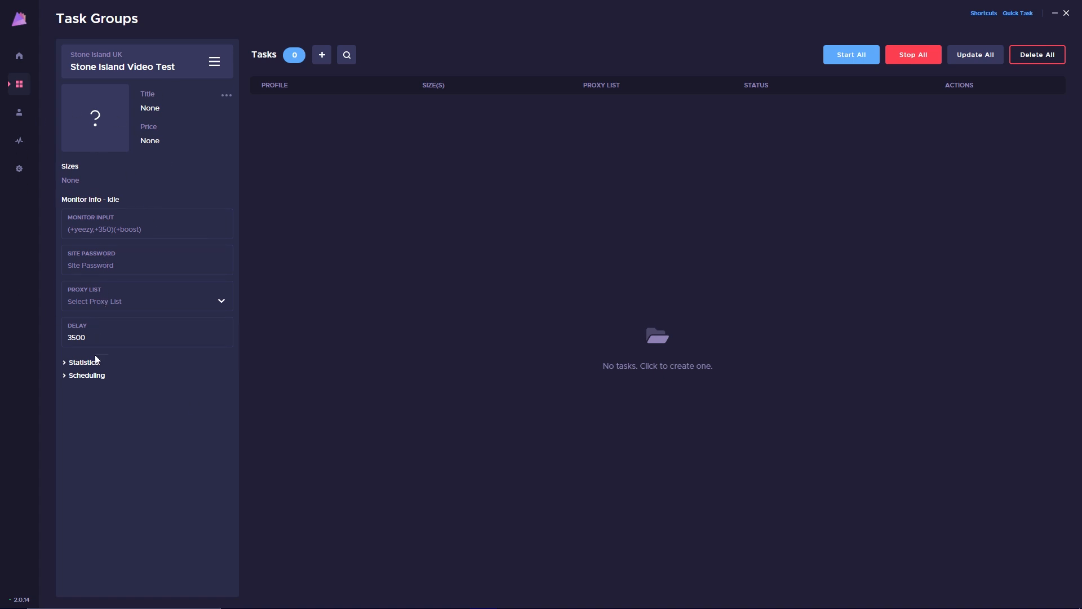
click(63, 363)
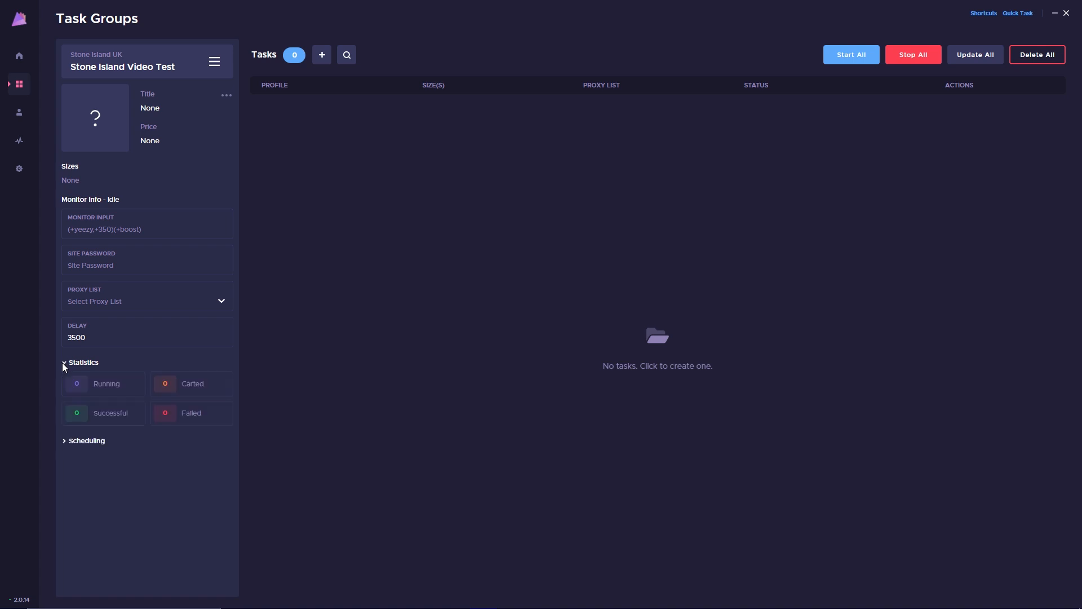
click(65, 441)
Step: Copy the Lamy Flock overshirt's product URL from the browser and paste it as the task group's monitor input
mouse_move(97, 604)
key(alt+Tab)
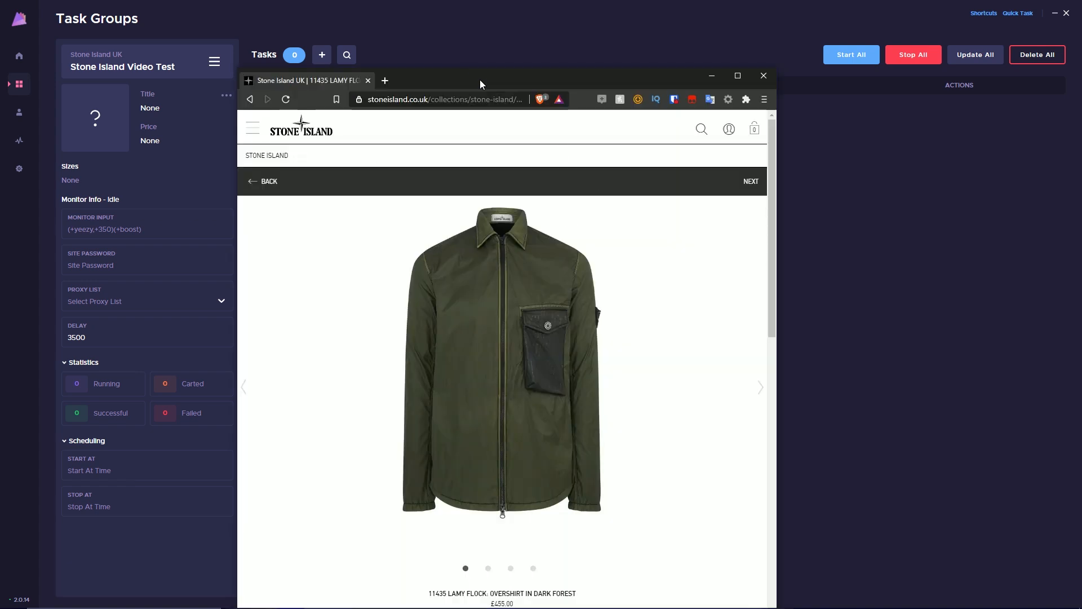
drag(480, 79, 539, 52)
click(514, 71)
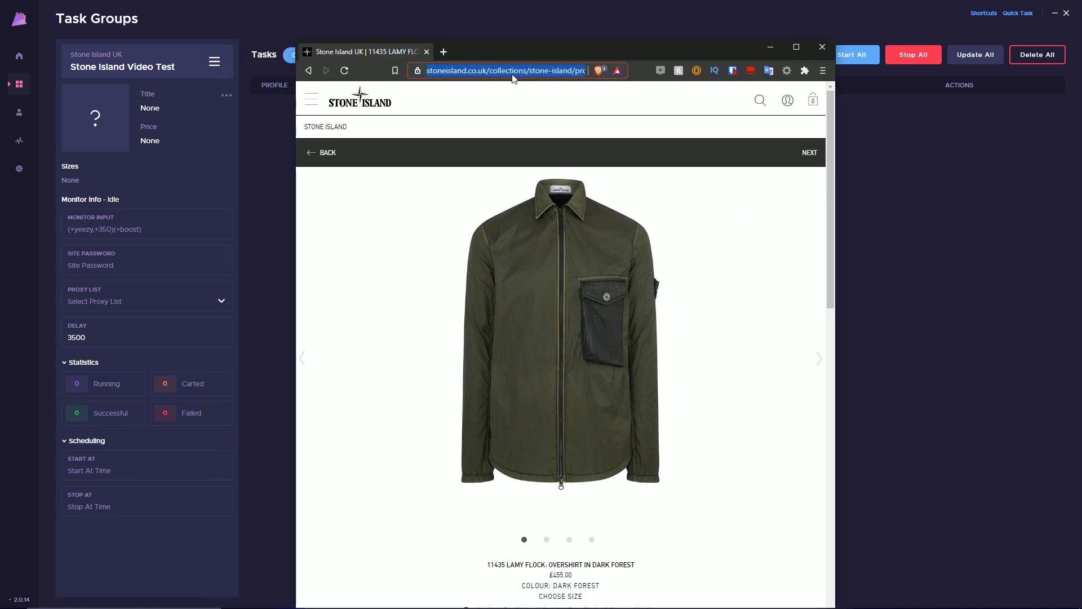
click(769, 47)
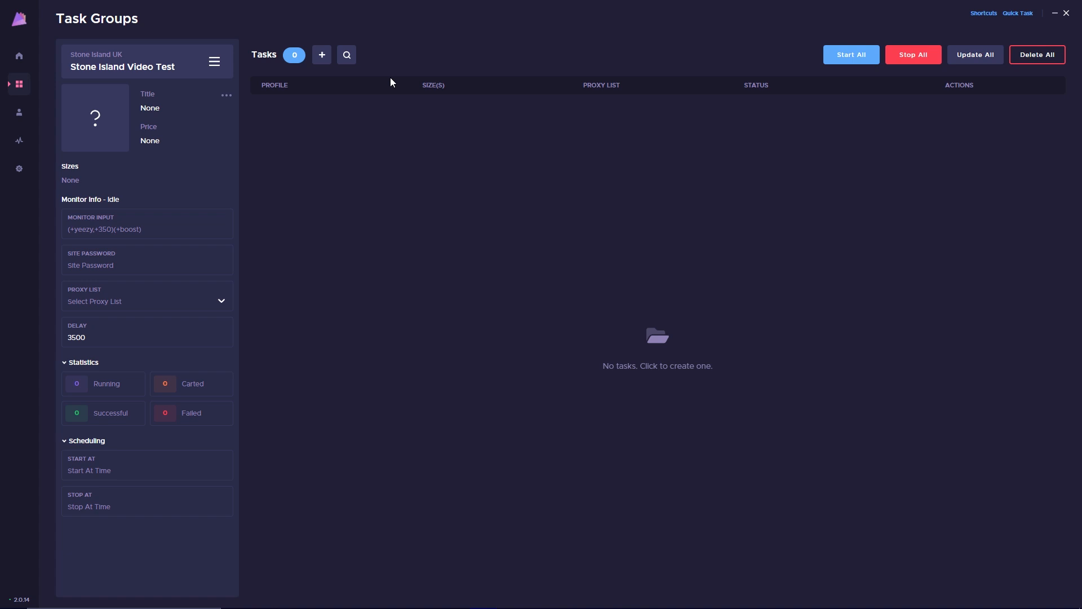
click(147, 225)
key(ctrl+v)
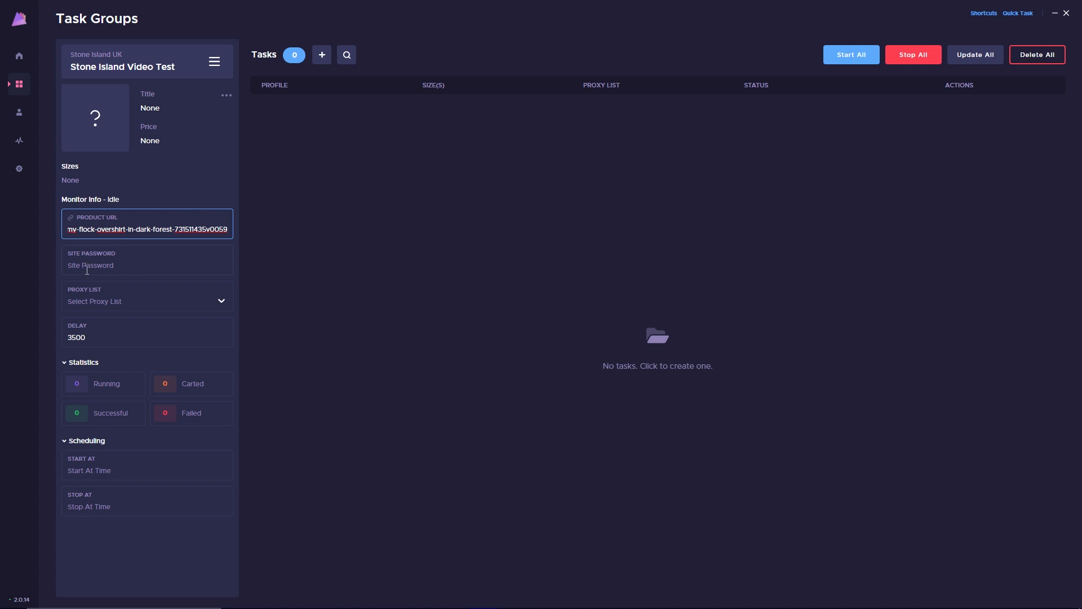
Step: Assign the Video Test Proxies list to the group's monitor and examine its delay setting
click(95, 290)
click(97, 324)
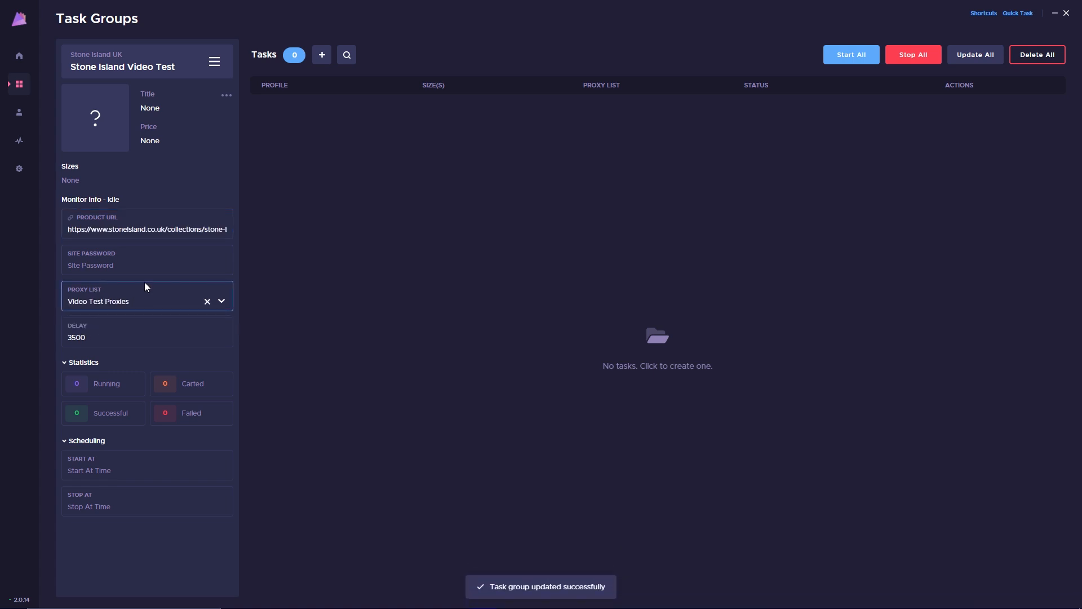
drag(97, 338, 63, 336)
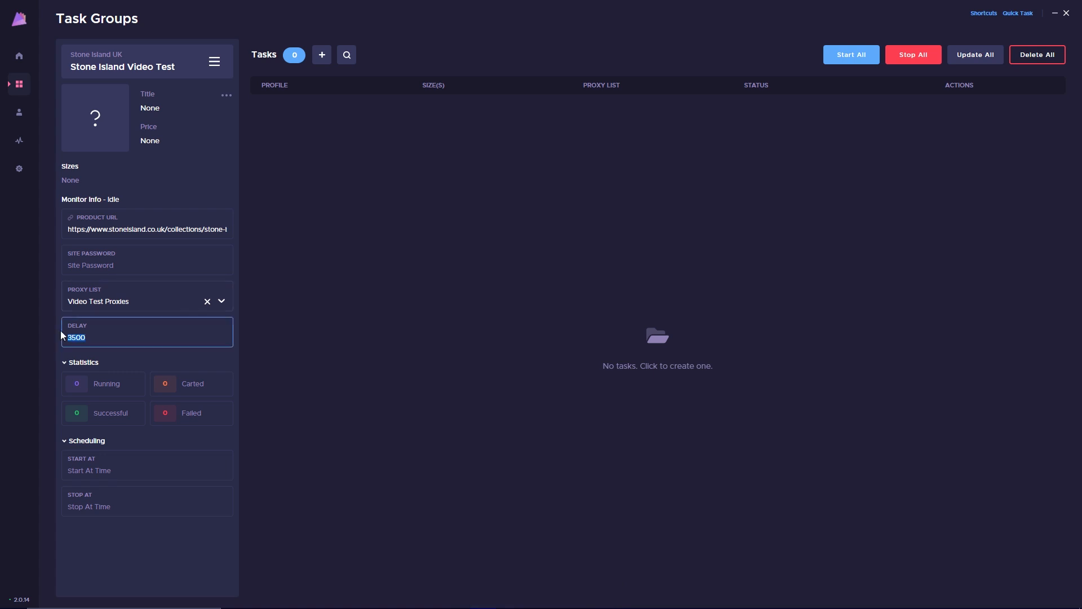
click(100, 334)
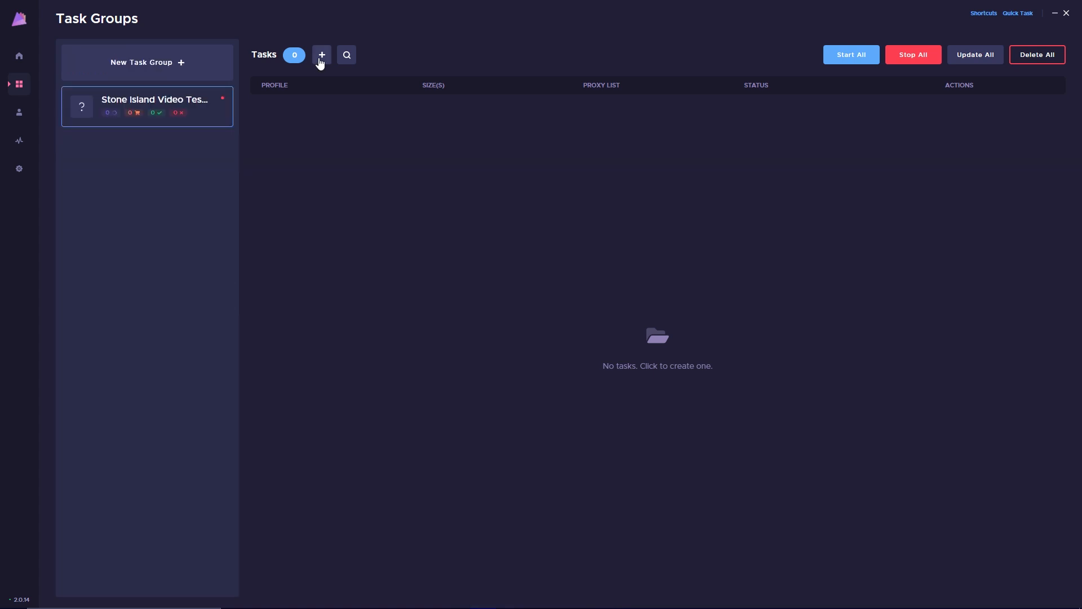
Step: Begin a new task in the Stone Island group using the Video Test profile and the Video Test Proxies list
click(321, 56)
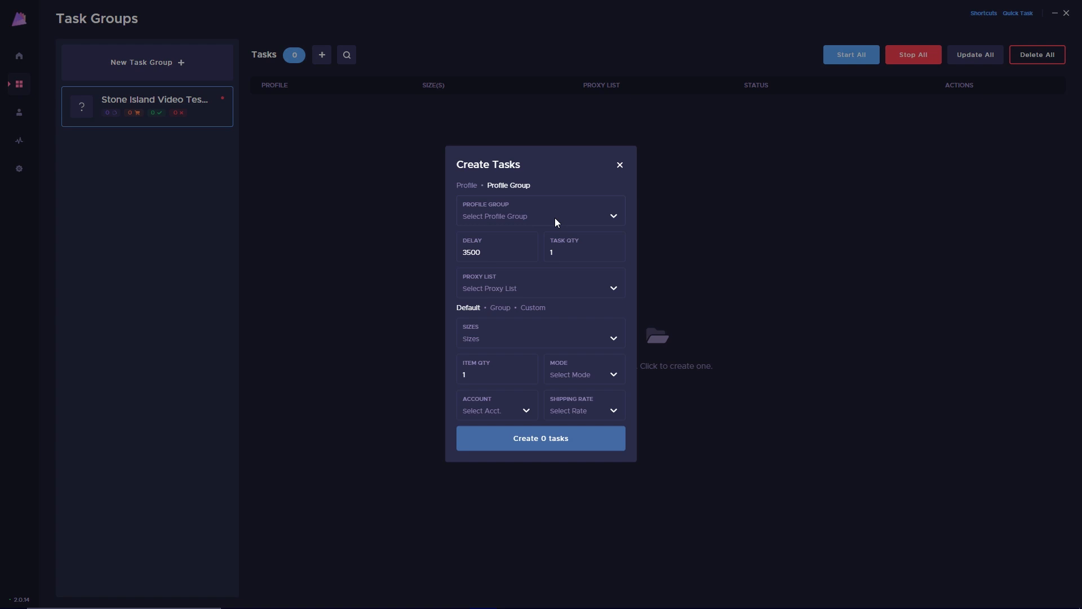
click(464, 185)
click(492, 219)
click(500, 241)
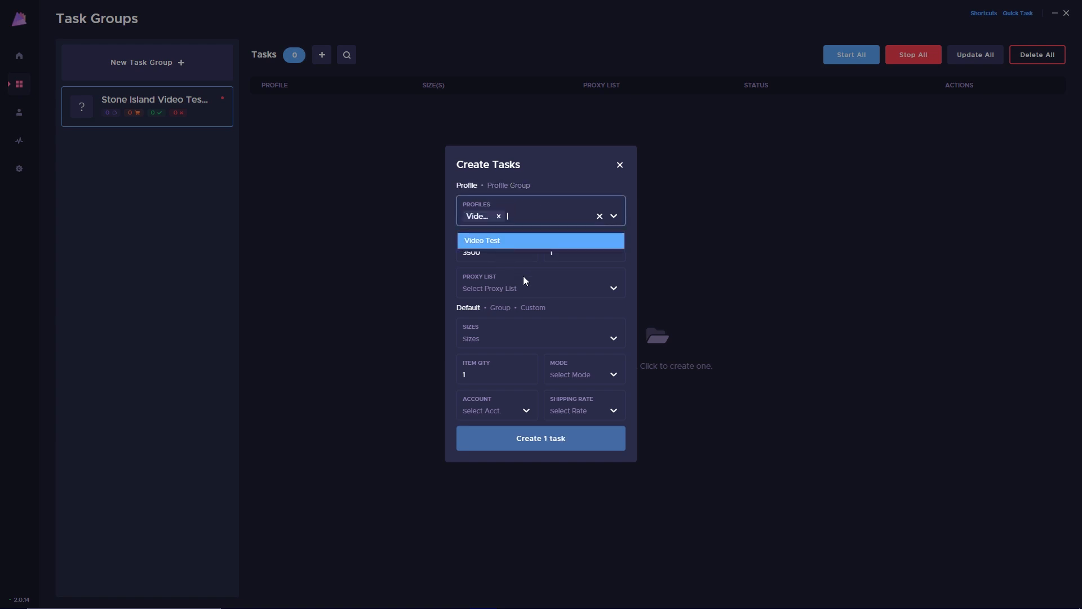
click(628, 274)
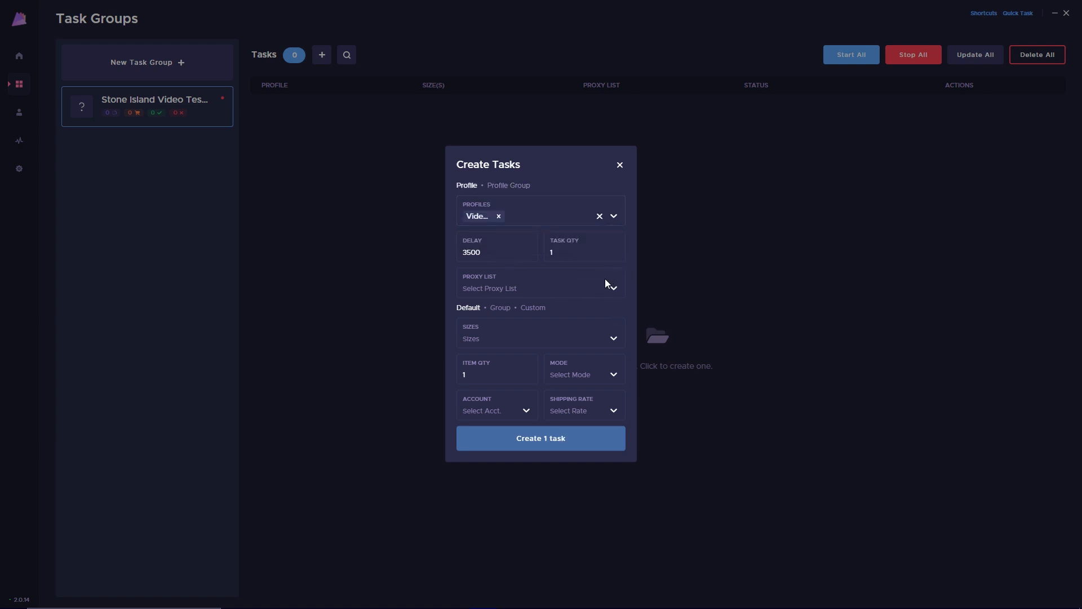
click(607, 283)
click(556, 312)
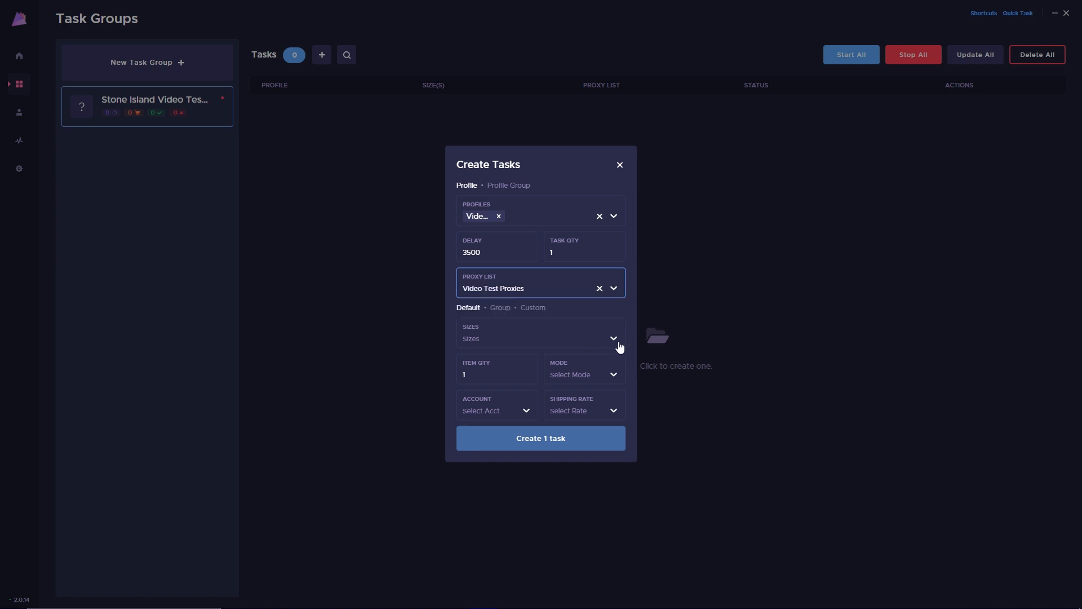
Step: Set the new task's size to Random and its mode to Fast
click(519, 341)
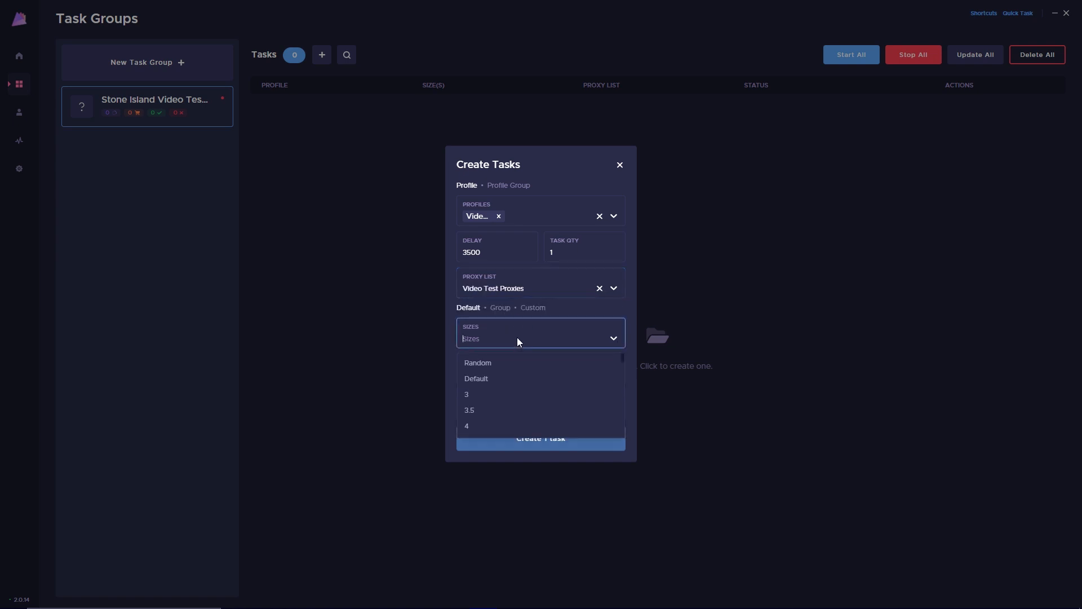
click(504, 367)
click(635, 367)
click(608, 373)
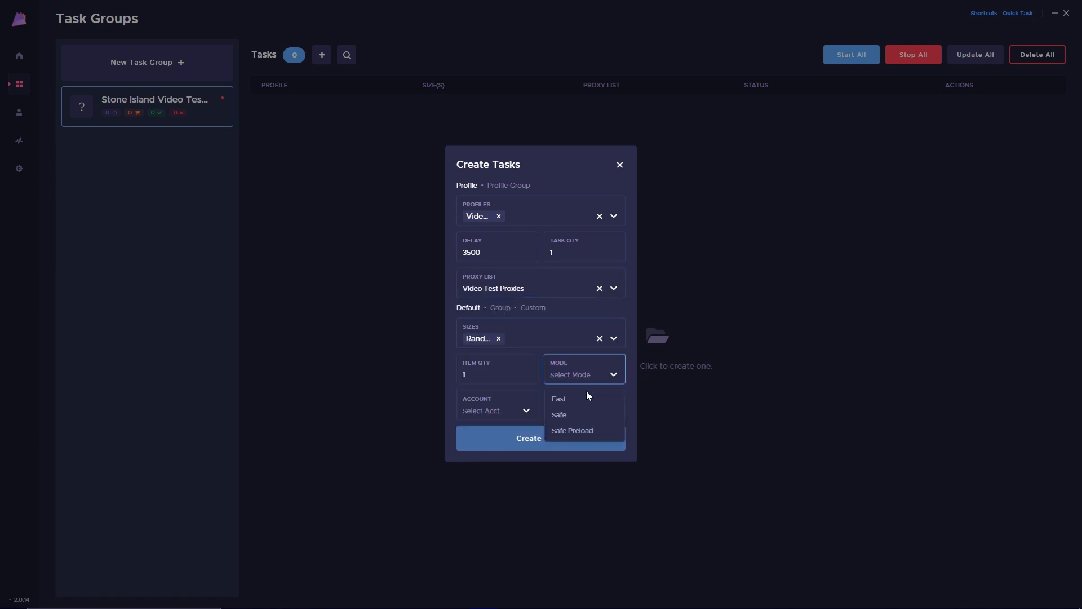
click(562, 400)
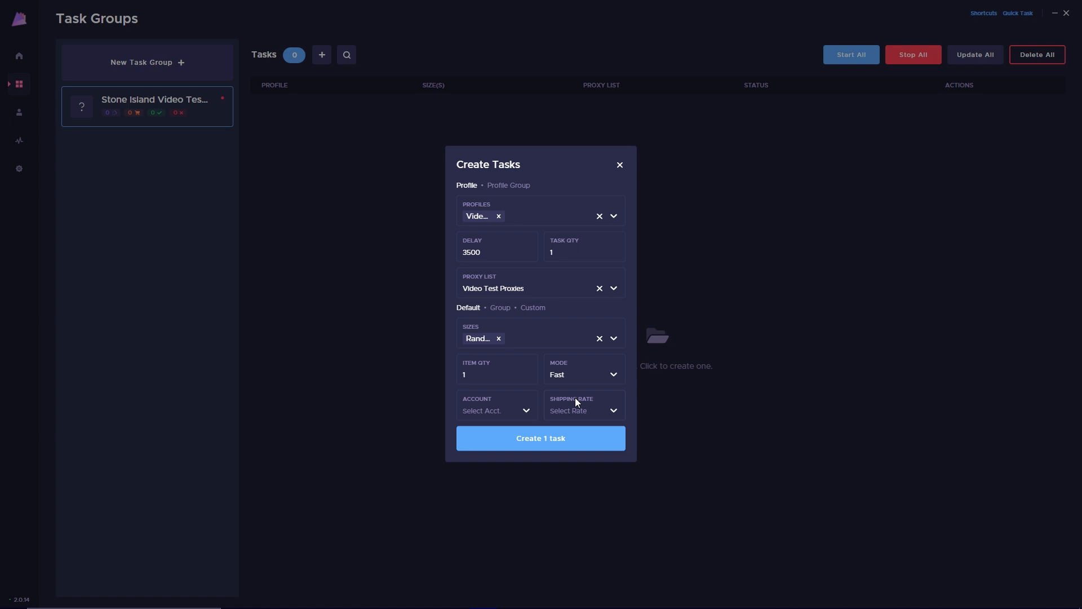
Step: Create the configured task, close the creation form and start the task
click(547, 445)
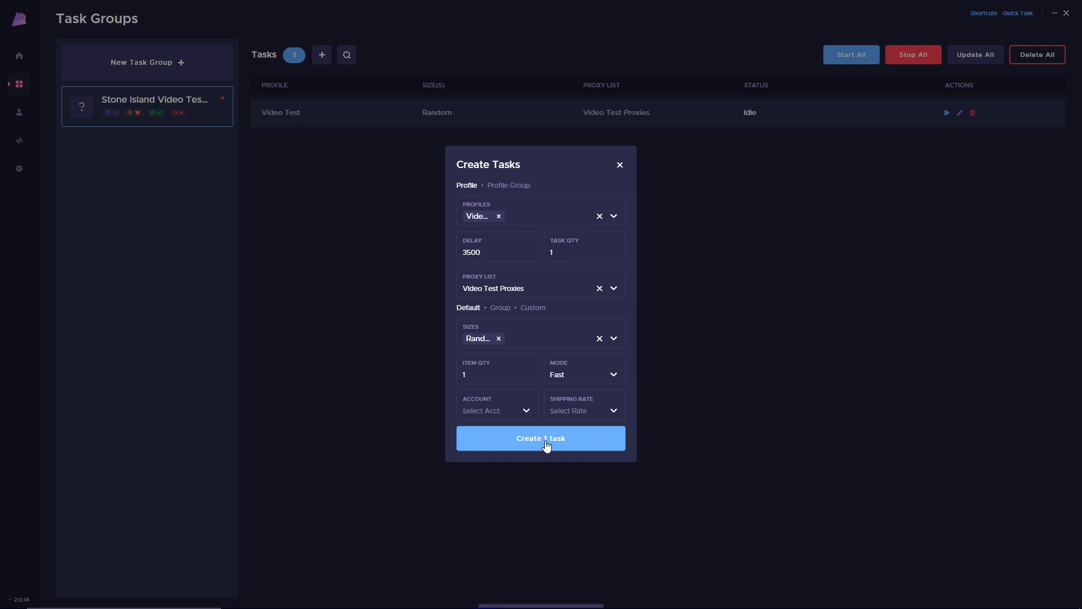
click(620, 165)
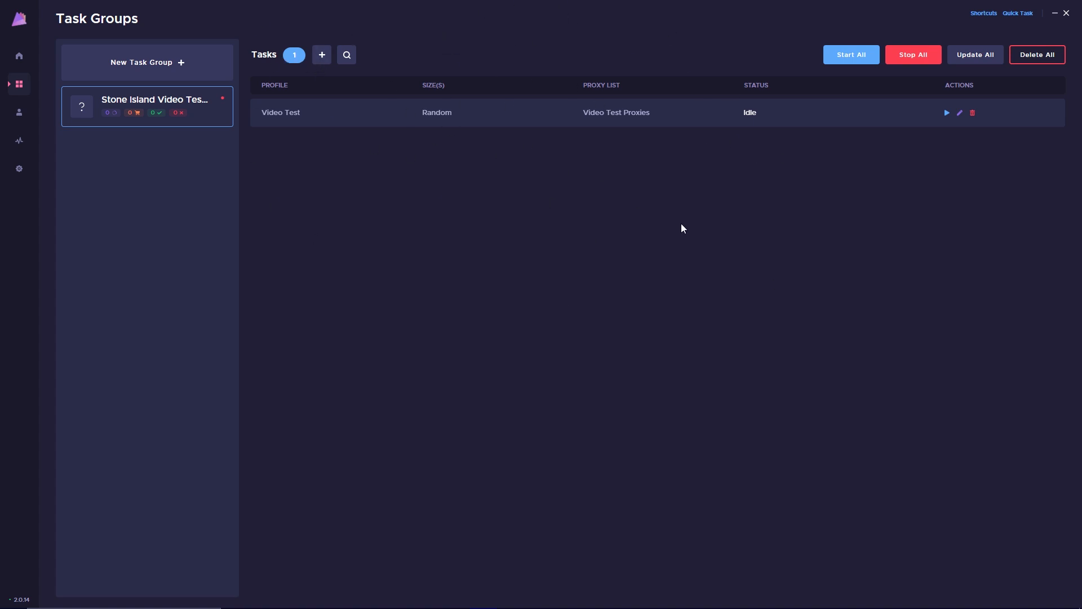
click(947, 112)
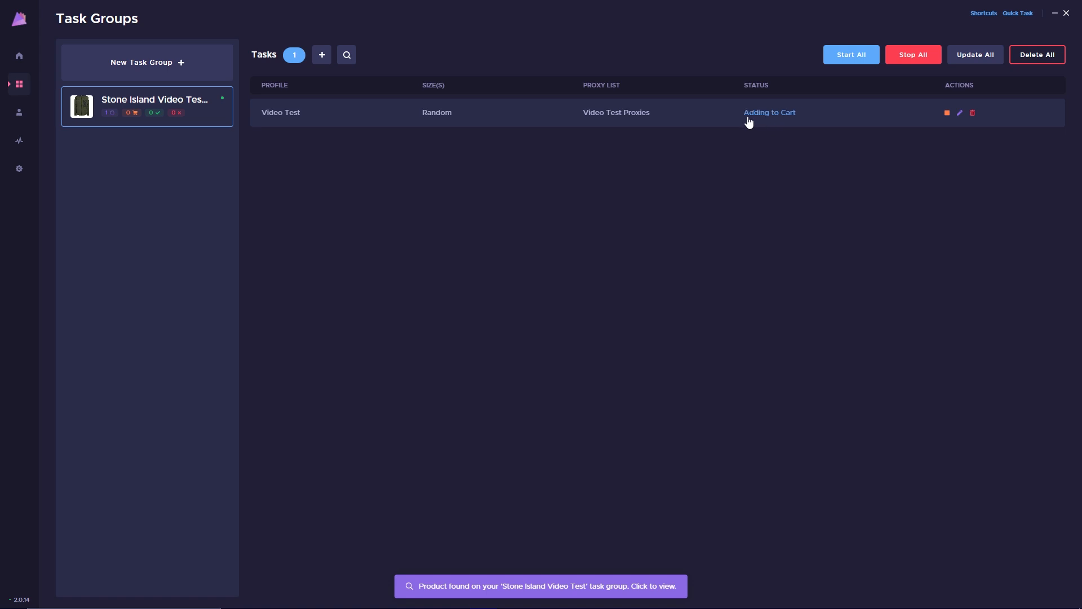